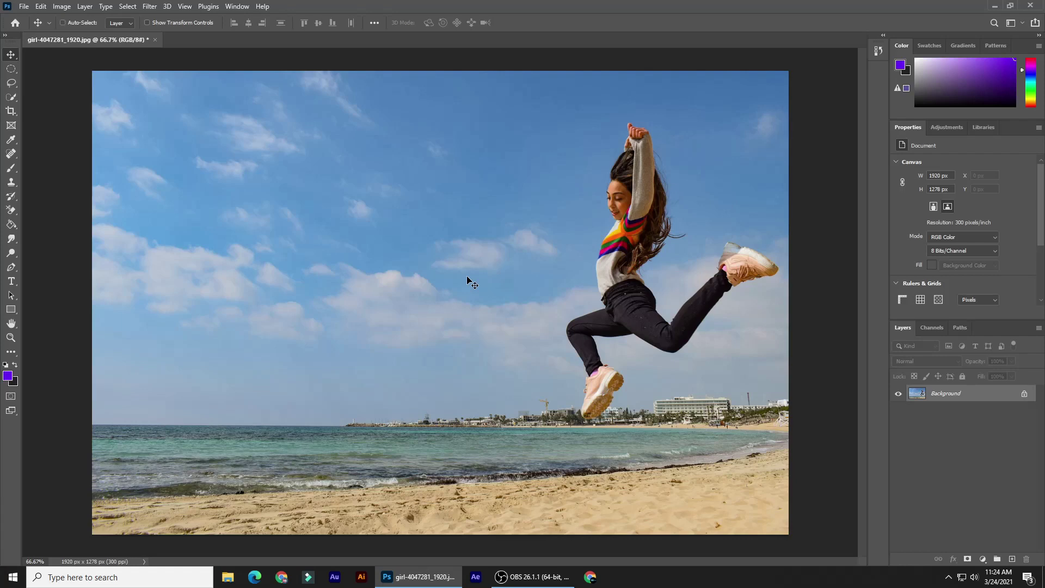
Make a 1000×1000 px black document and unlock its Background into Layer 0
key(ctrl+n)
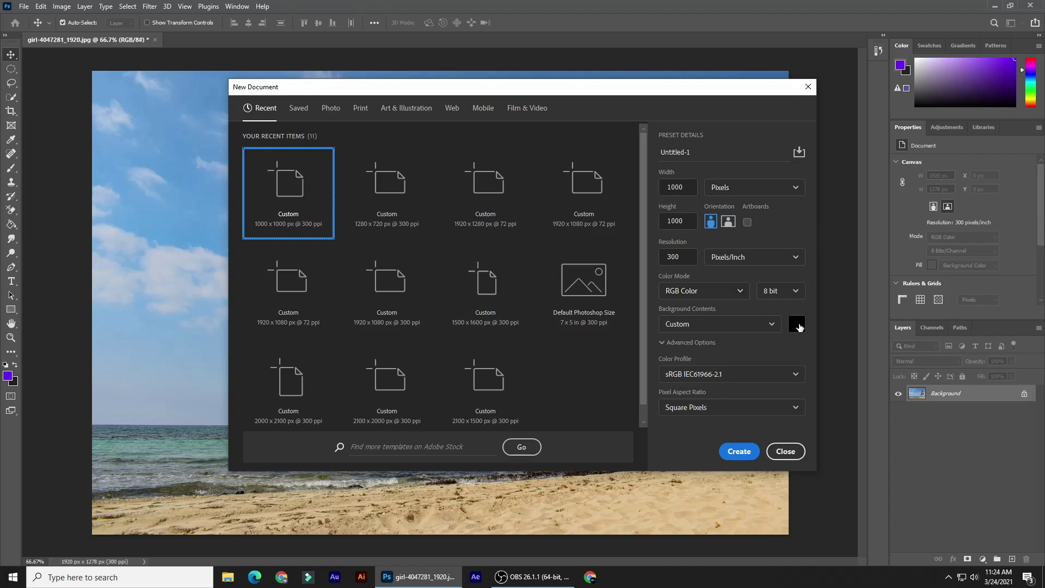
click(740, 452)
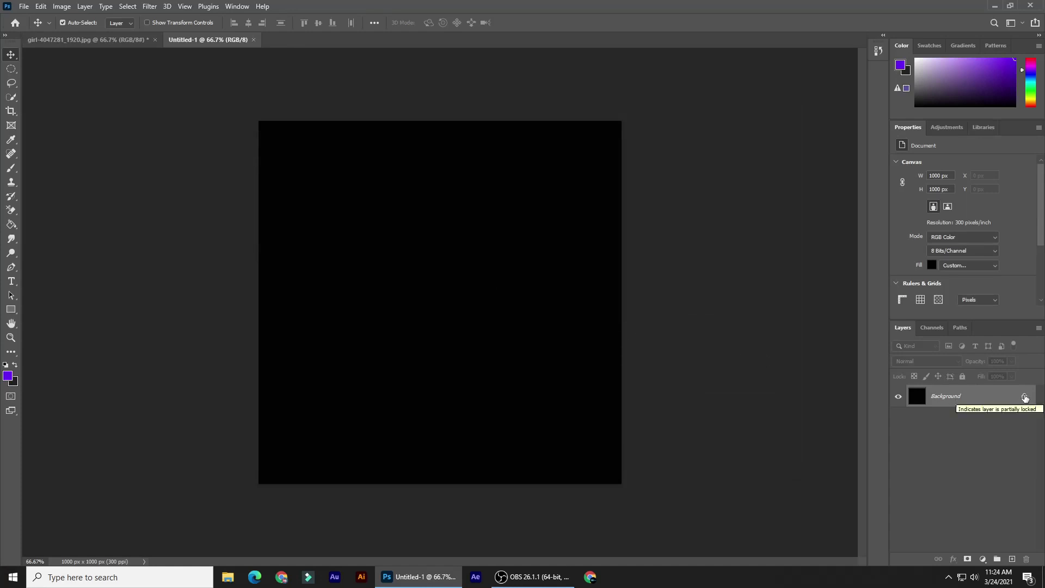
click(1024, 398)
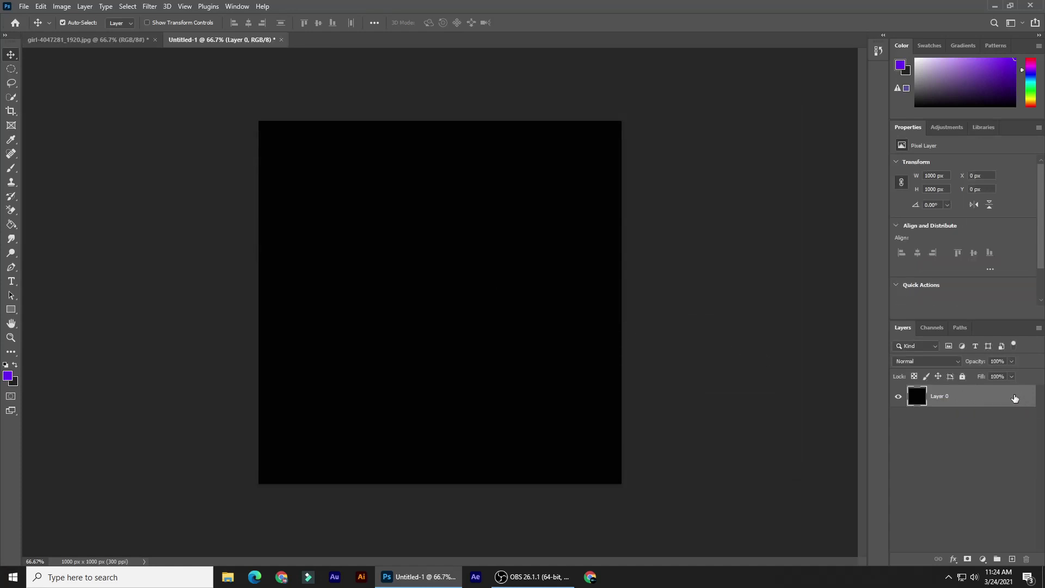
Give Layer 0 a reversed radial cyan-to-white Gradient Overlay with white glowing at the centre
double_click(1014, 398)
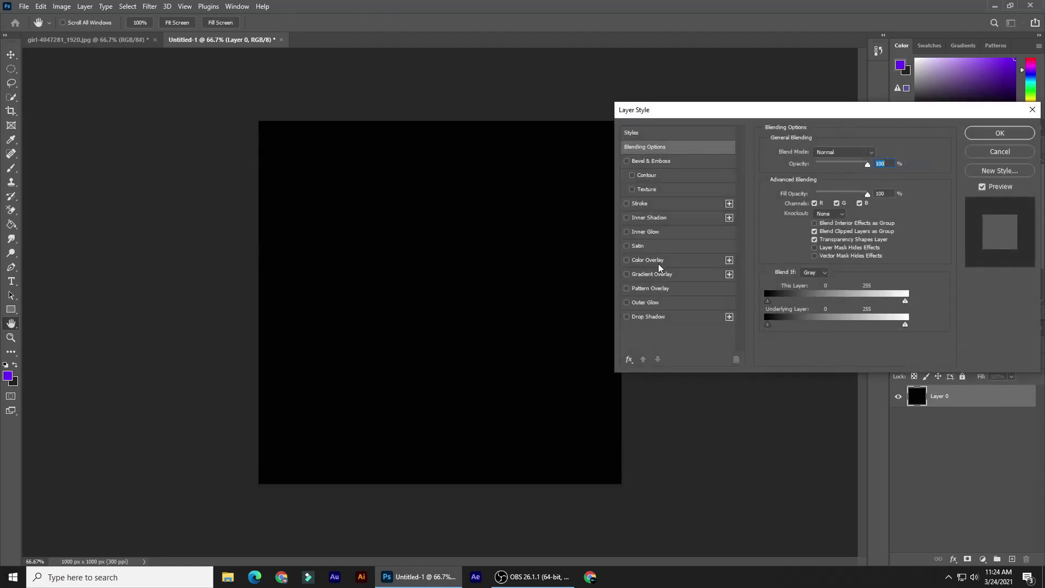
click(634, 276)
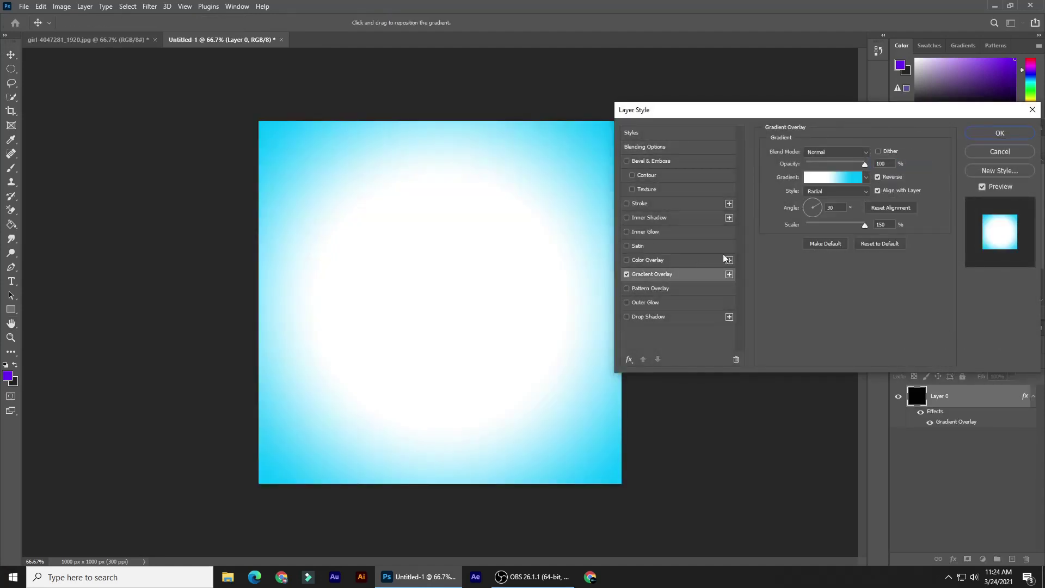
click(855, 178)
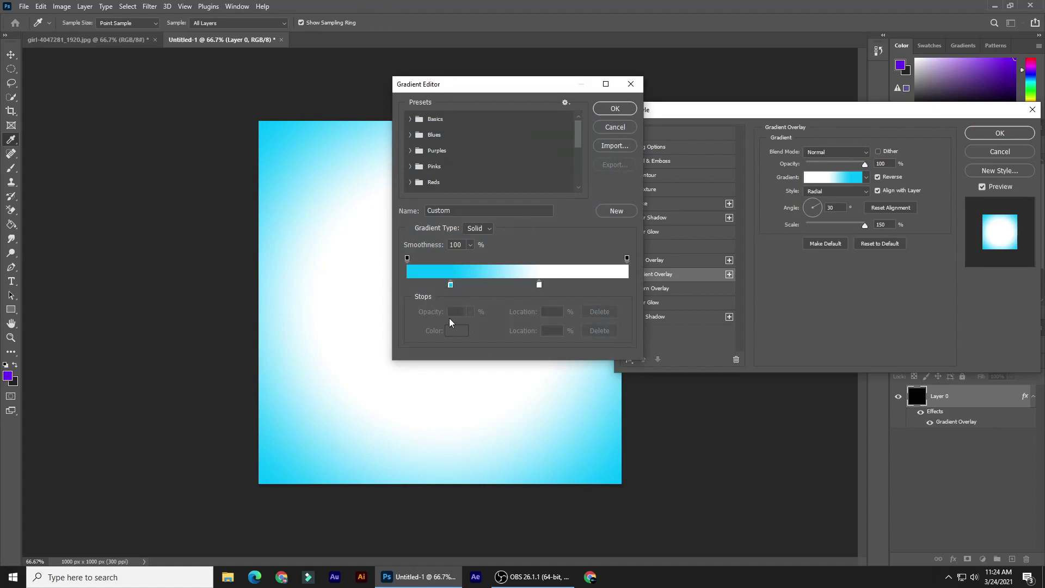
click(539, 284)
double_click(546, 331)
click(450, 283)
click(613, 109)
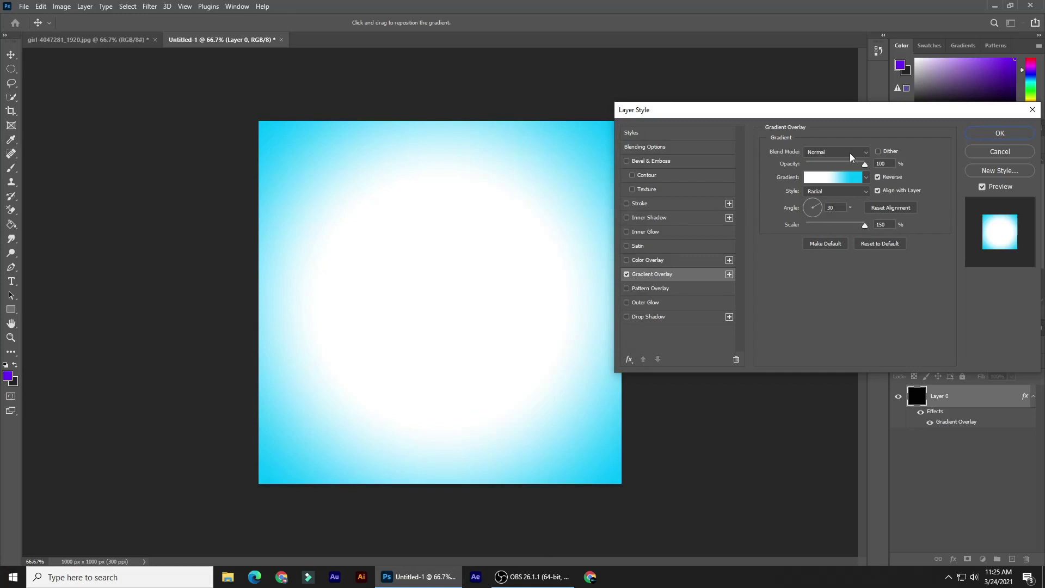
click(877, 177)
Apply the gradient style, then duplicate the beach photo to Layer 1 and hide the Background
click(991, 133)
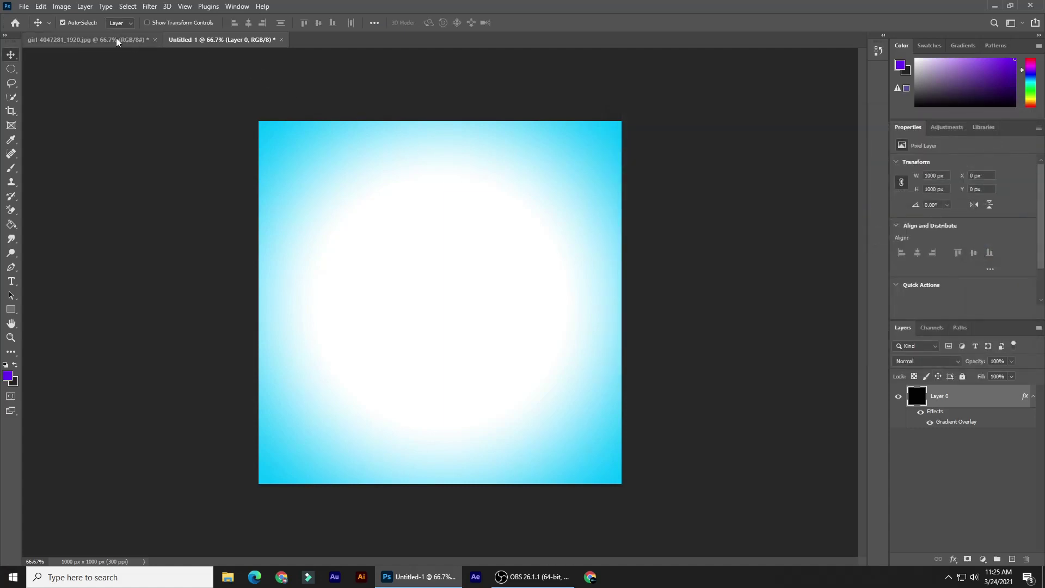
click(116, 40)
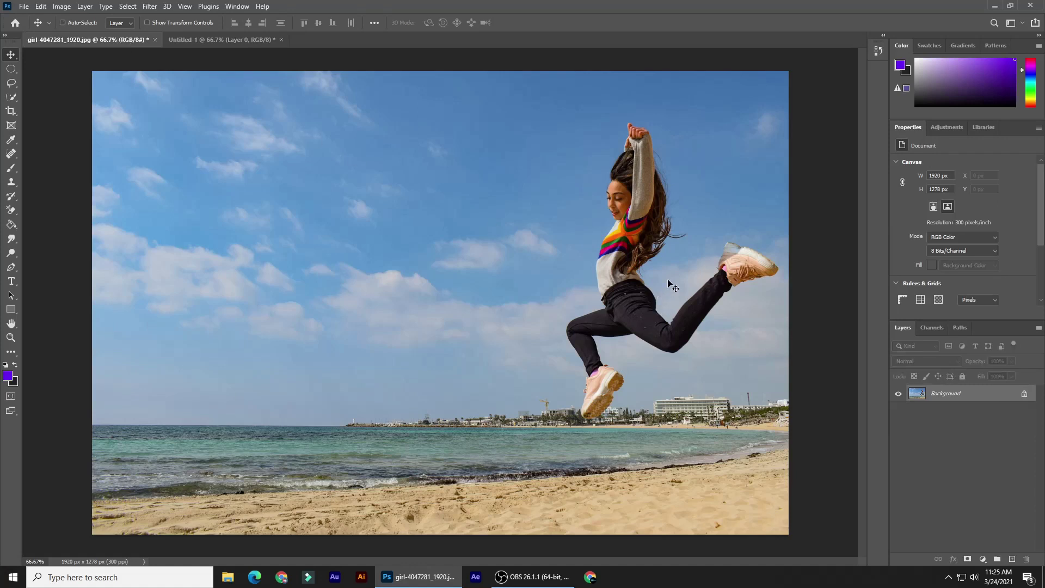
key(ctrl+j)
key(ctrl)
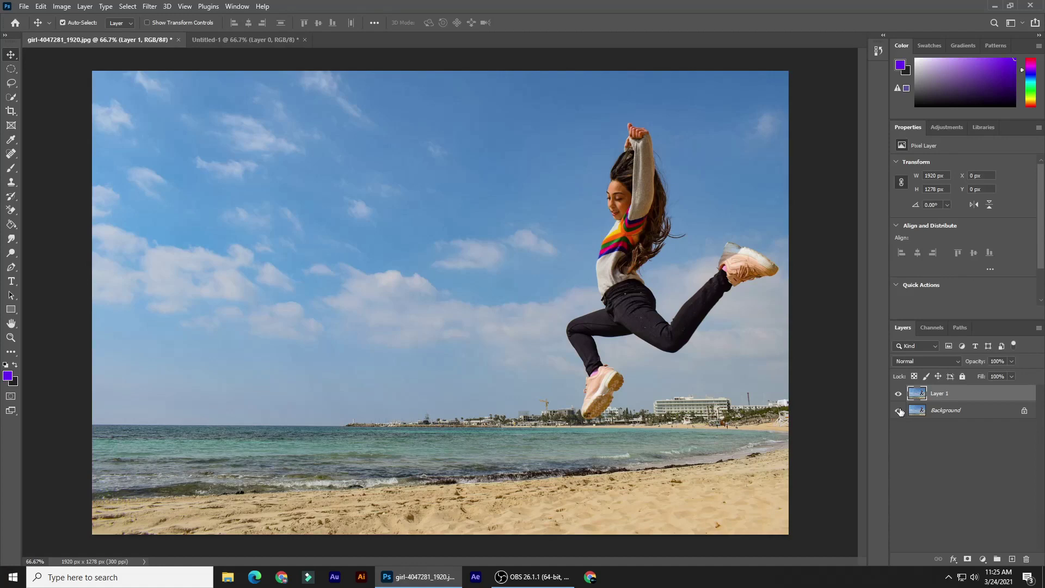
click(899, 410)
Select the jumping girl's figure with the Quick Selection tool
click(9, 99)
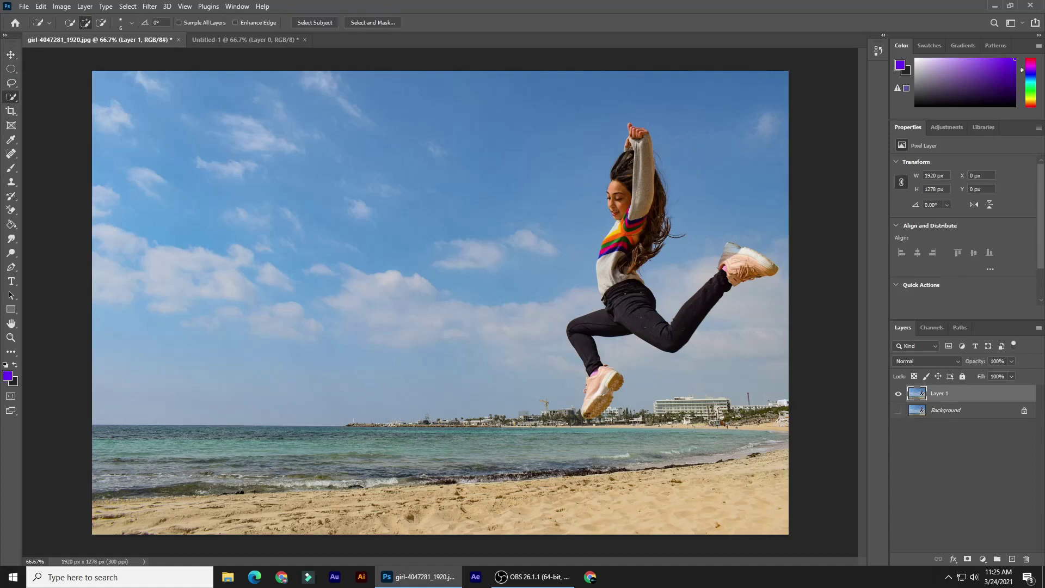
mouse_move(640, 175)
mouse_down()
mouse_move(637, 128)
mouse_move(642, 163)
mouse_move(619, 185)
mouse_move(619, 246)
mouse_up()
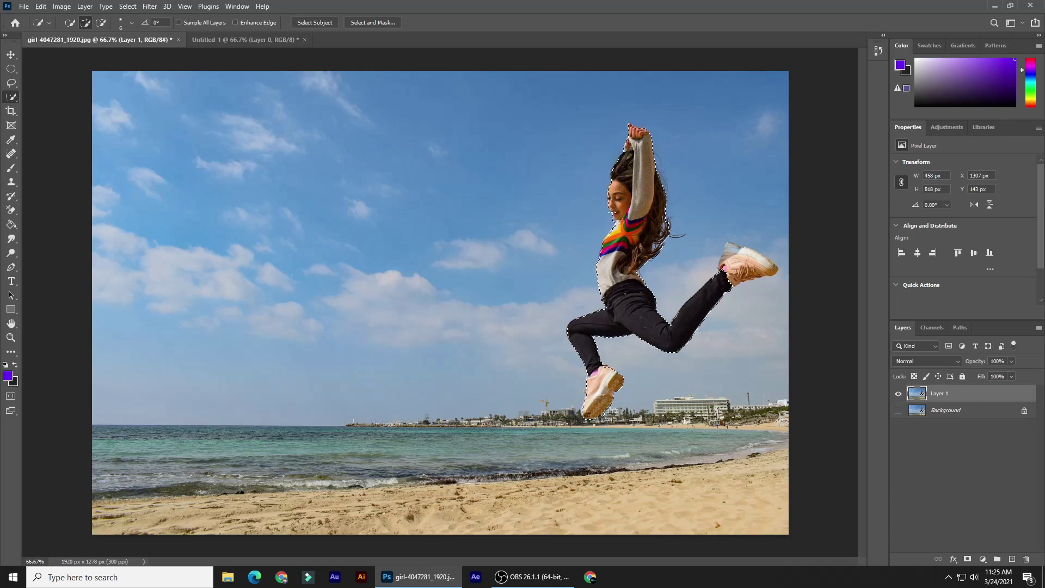
click(383, 23)
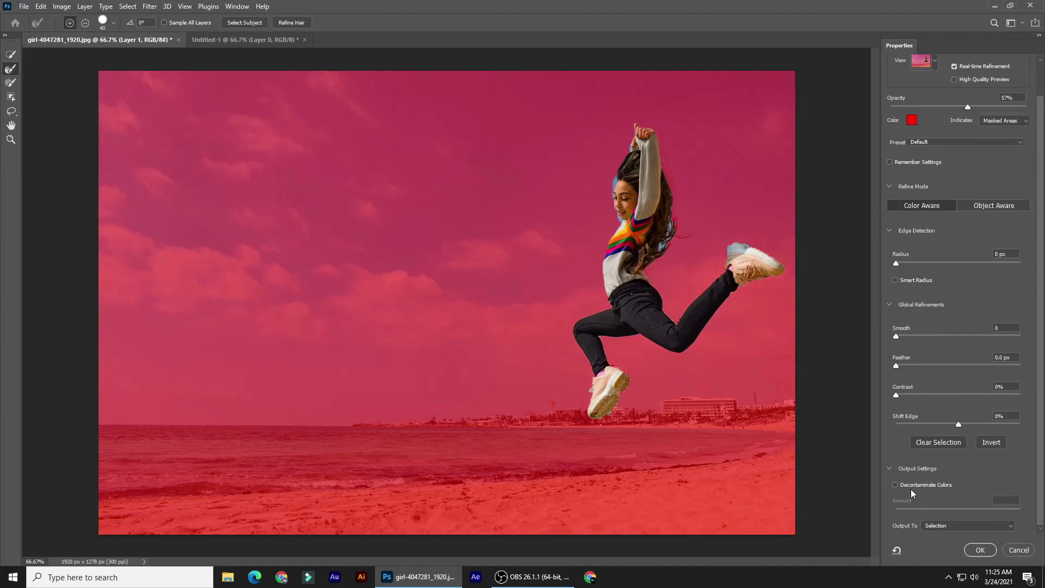
Enable Smart Radius and output the girl to a New Layer with Layer Mask
scroll(911, 490, down, 1)
click(898, 279)
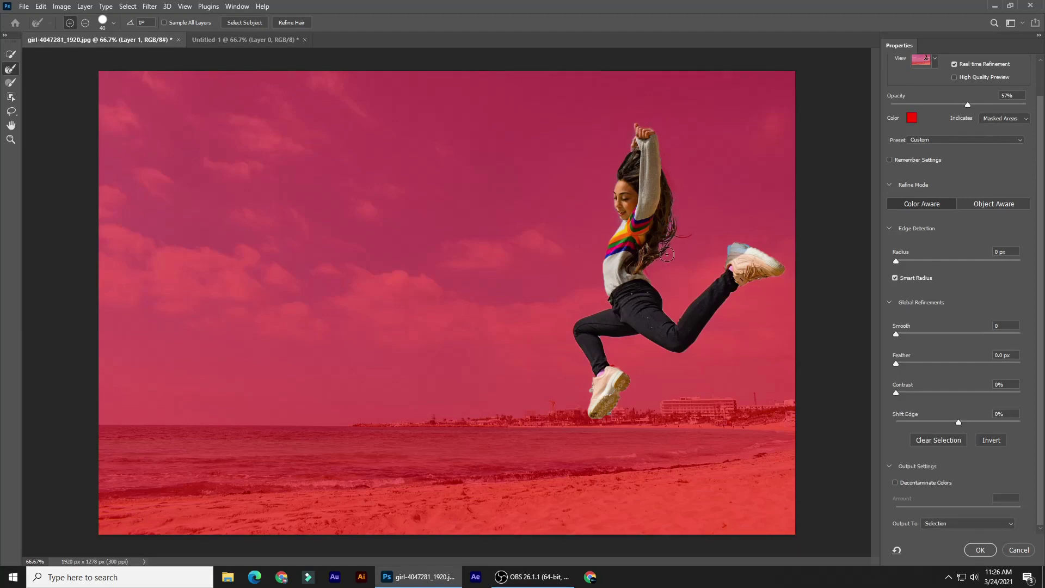
click(971, 524)
click(962, 539)
click(972, 551)
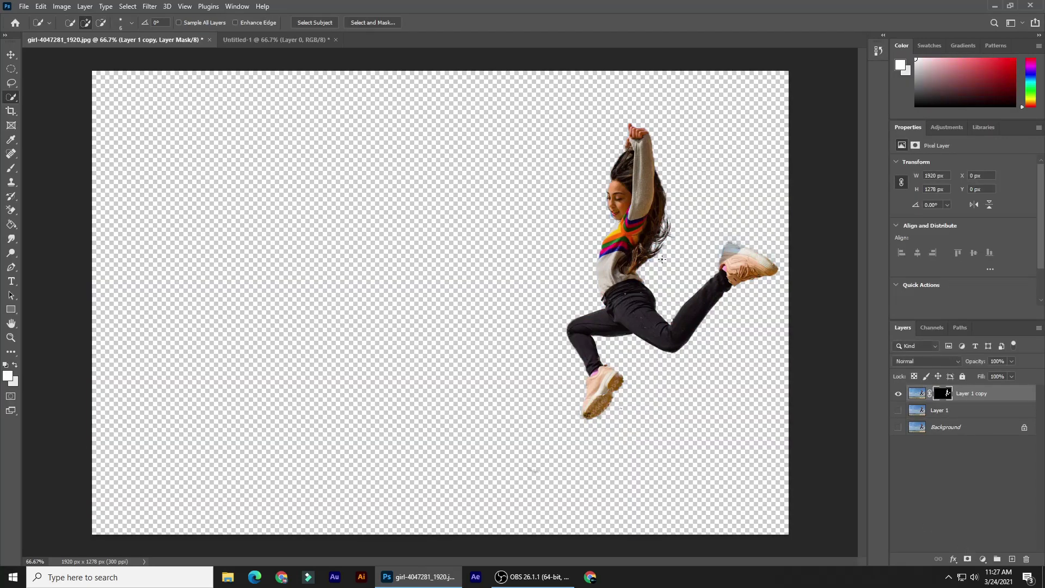
Drag the cut-out girl onto the Untitled-1 gradient canvas, over the white glow
click(11, 54)
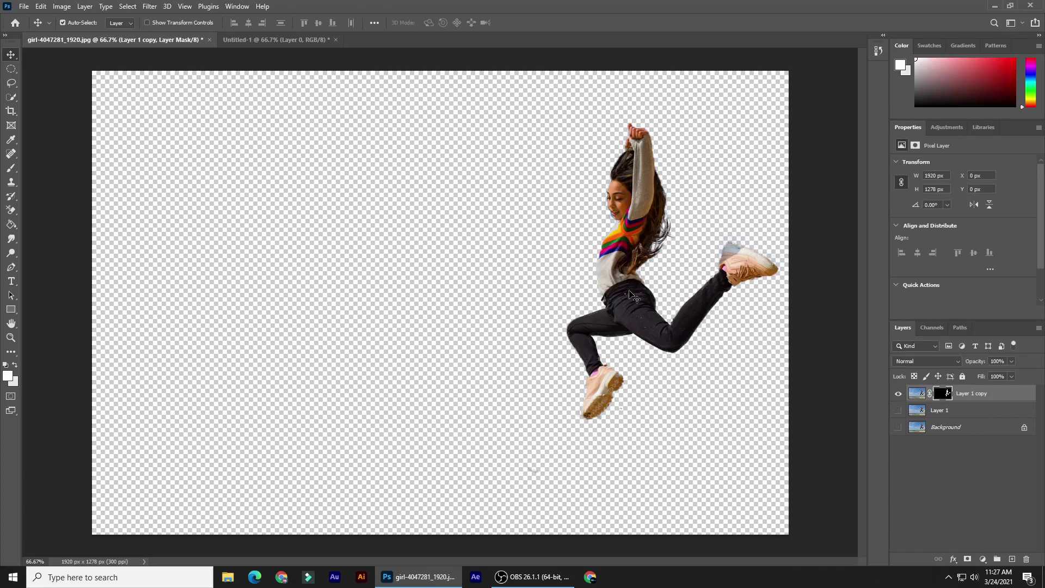
drag(633, 305, 414, 337)
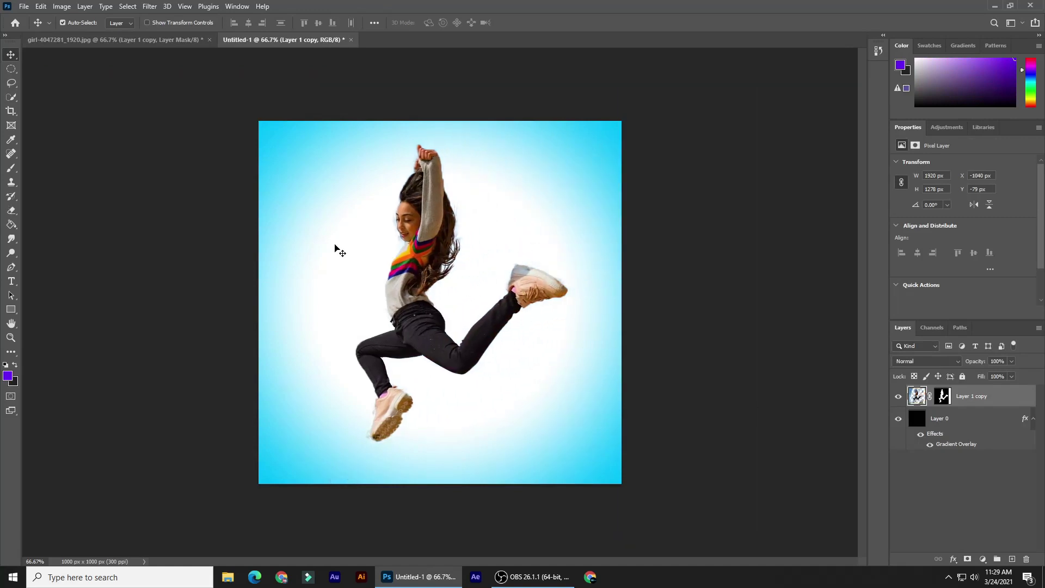
Copy a thin hand-to-waist strip of the girl to Layer 1 and stretch it about 1269 px wide
click(9, 69)
click(6, 75)
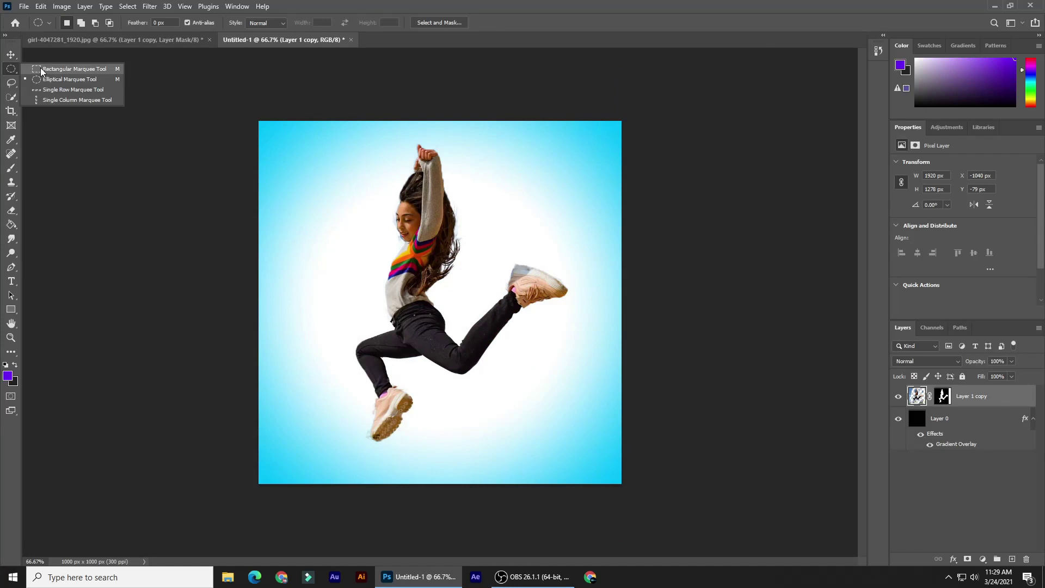
click(41, 69)
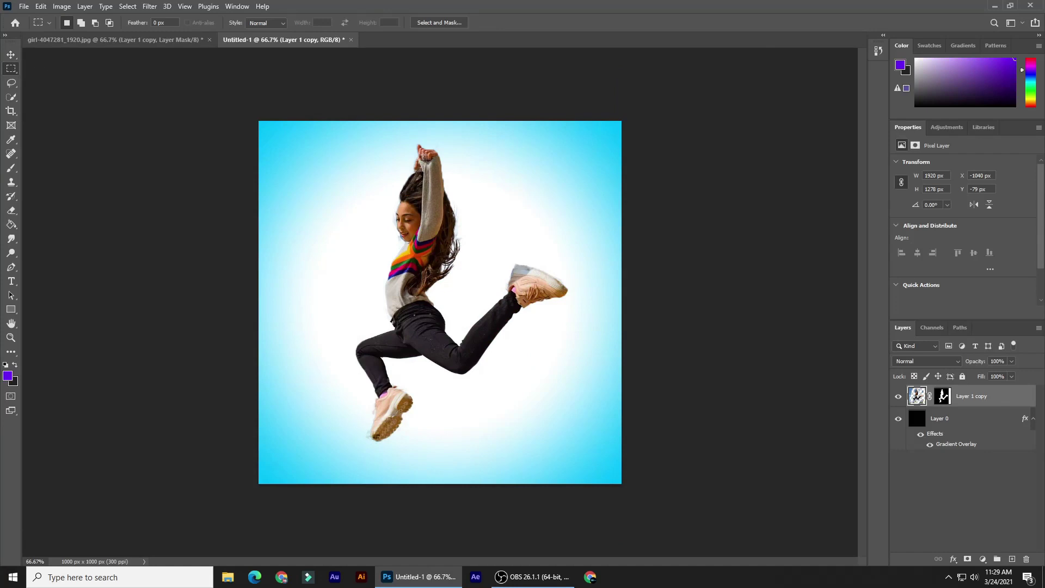
drag(418, 147, 413, 342)
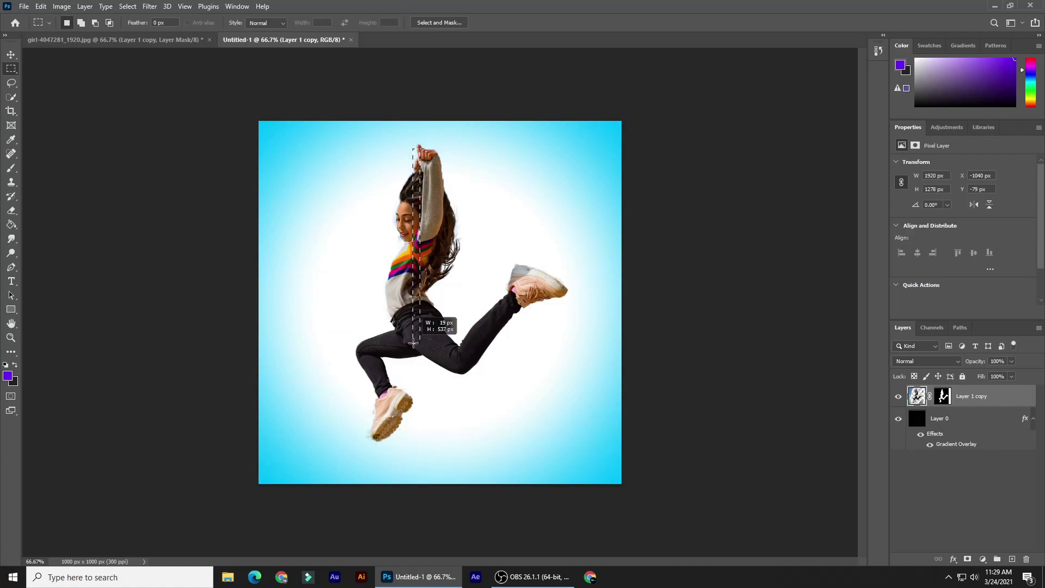
drag(413, 343, 414, 343)
key(ctrl+j)
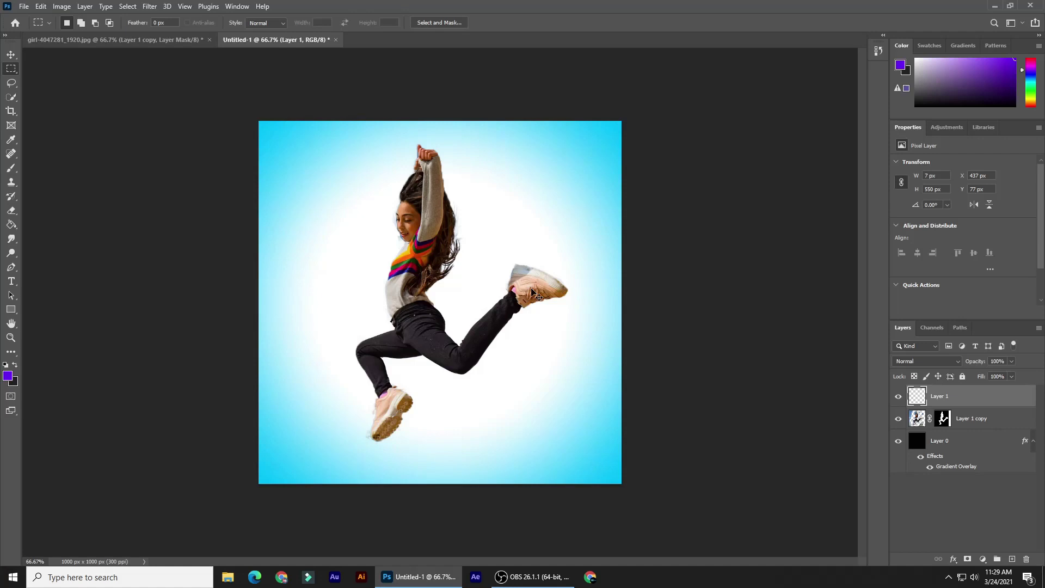
key(ctrl+t)
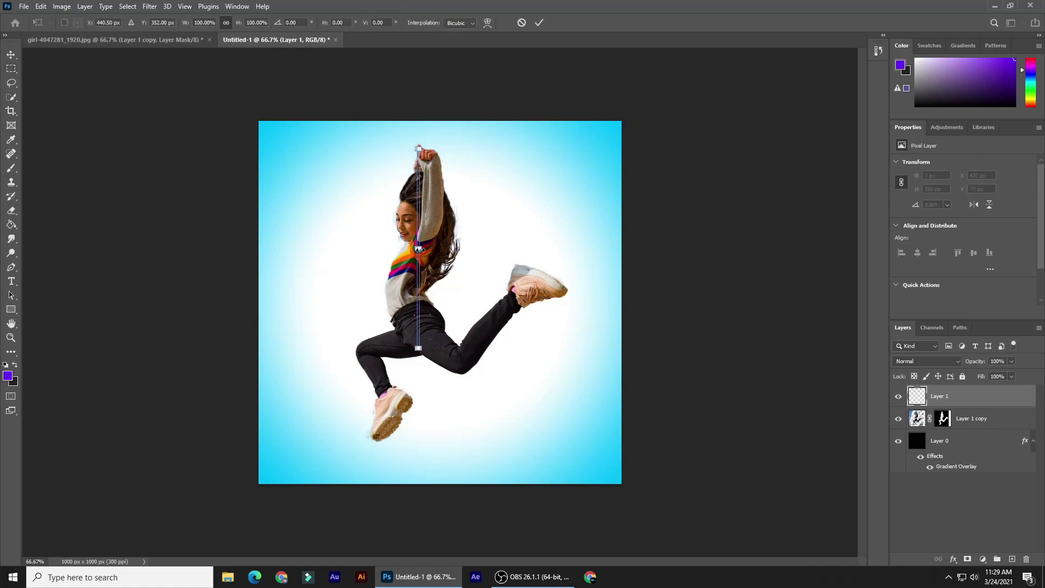
drag(419, 248, 650, 259)
Copy a thin strip of the girl's leg to its own layer and stretch it into a wide band
key(Return)
click(11, 68)
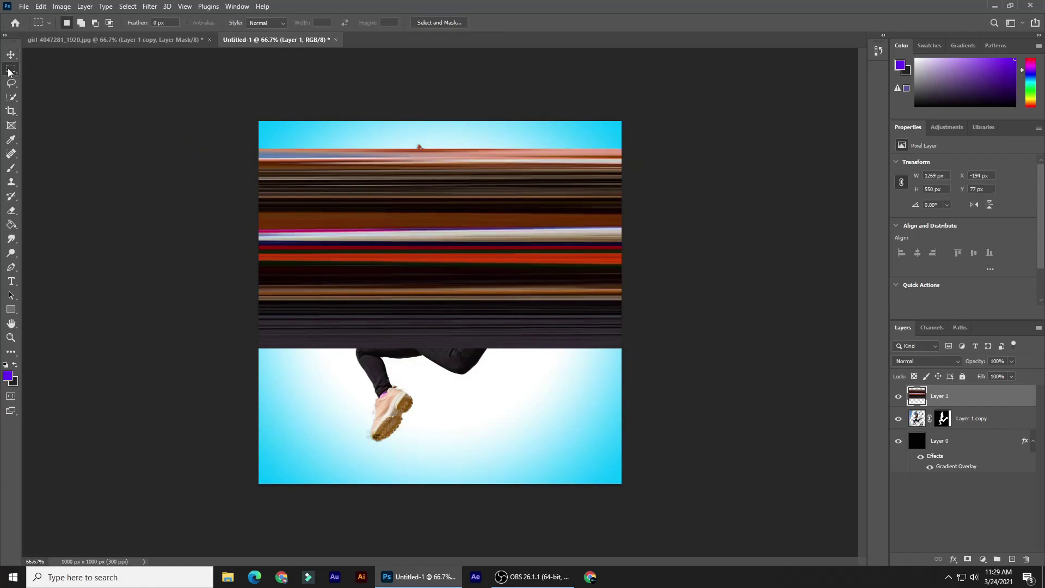
click(978, 428)
drag(379, 441, 377, 348)
key(ctrl+j)
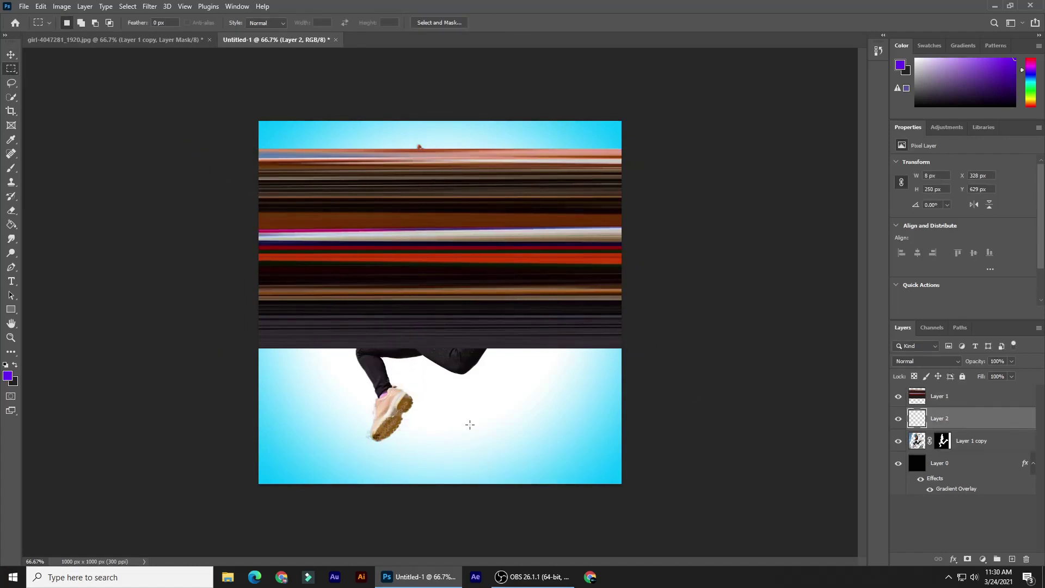
key(ctrl+t)
drag(384, 396, 669, 391)
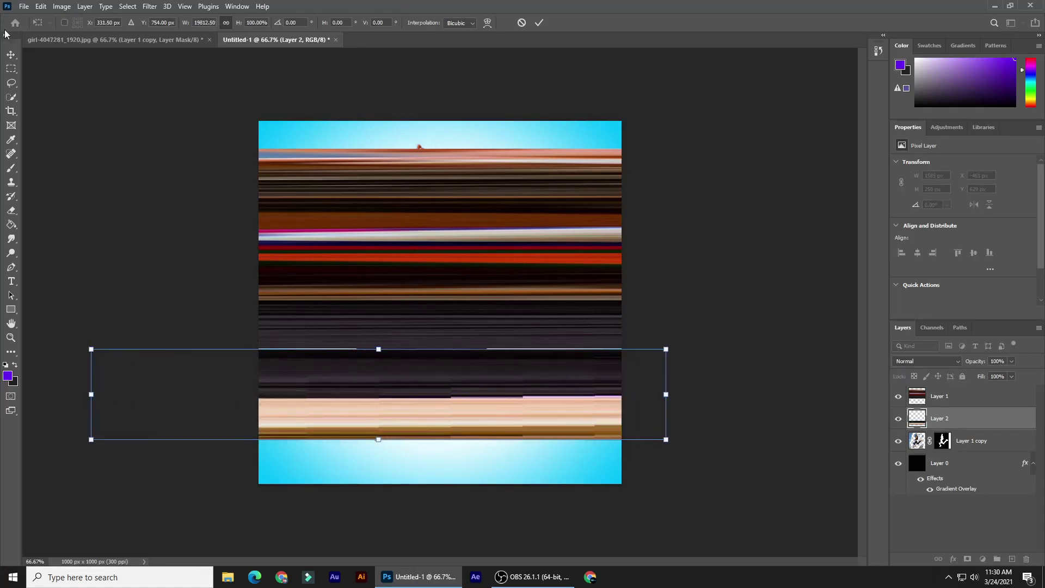
key(Return)
Align the band on the guide below the stripes, merge it into Layer 1, and shift it up
key(v)
drag(425, 375, 425, 374)
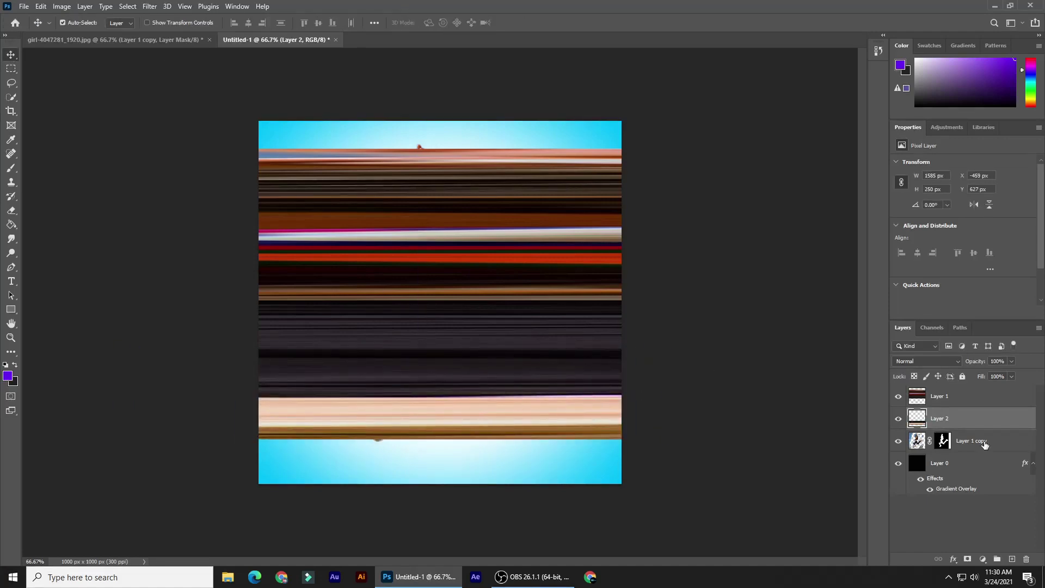
shift+click(951, 401)
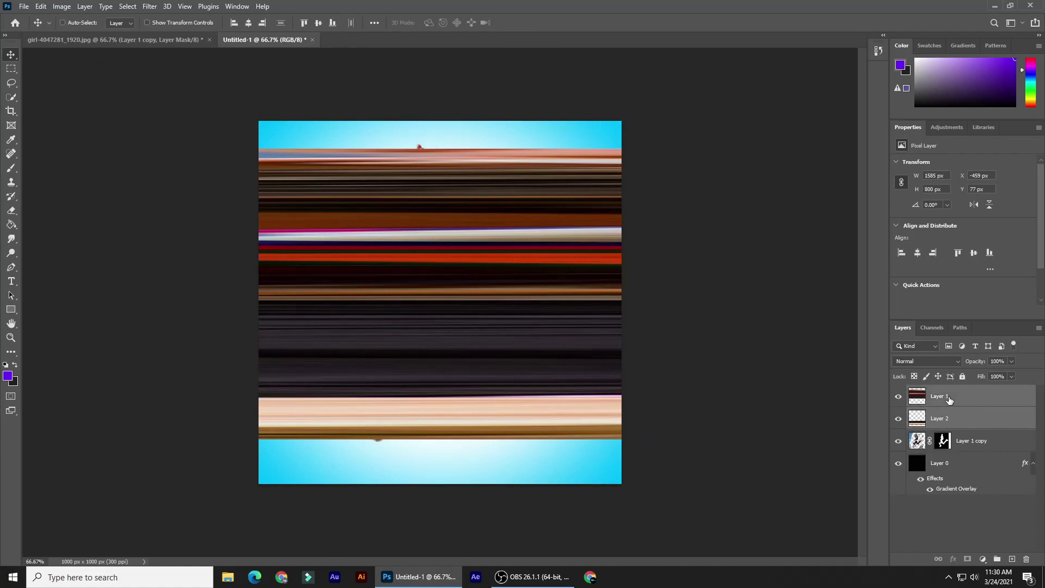
key(ctrl+e)
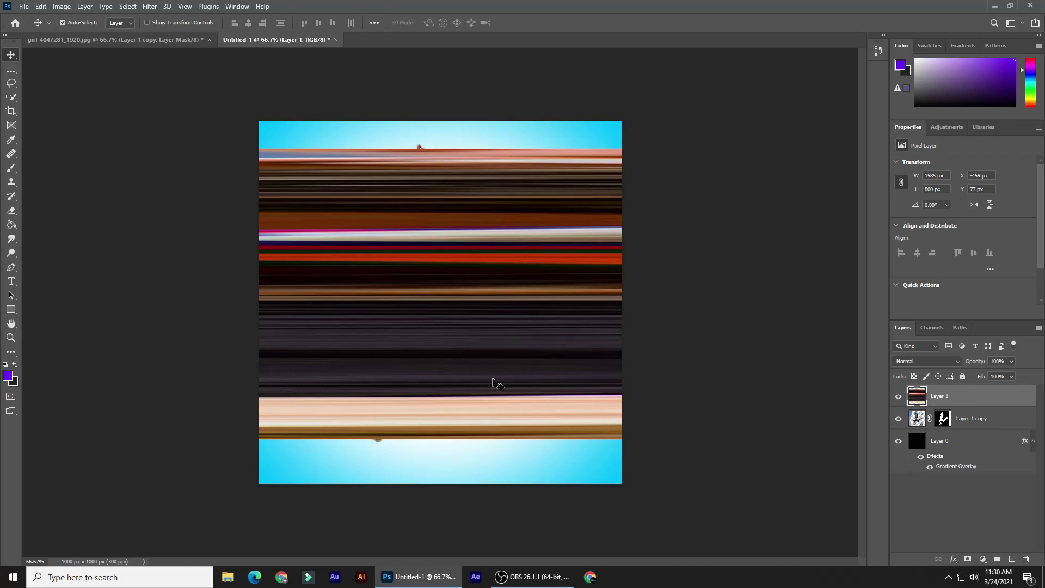
drag(496, 384, 492, 349)
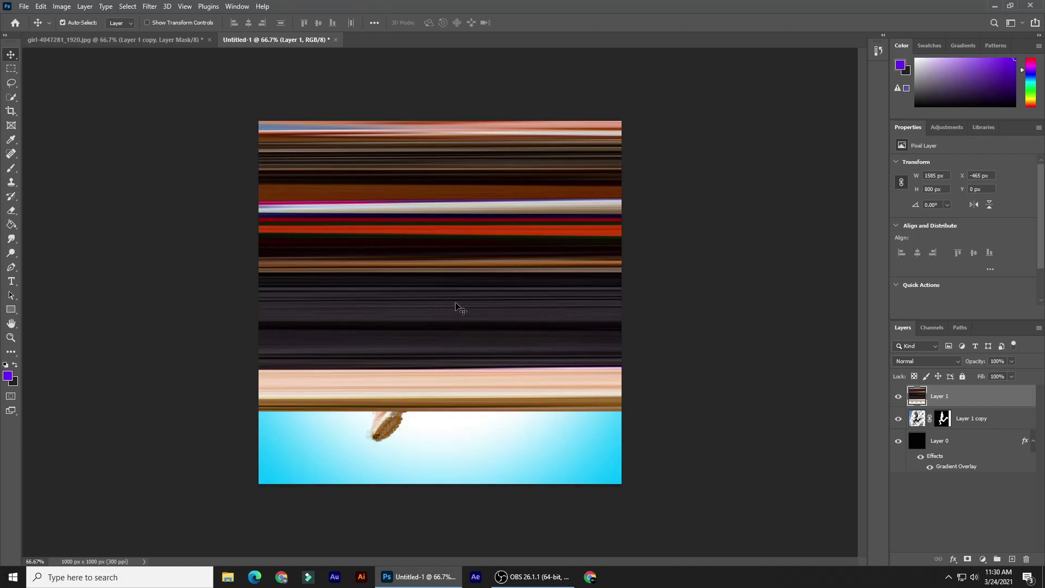
Select all to check the 1000×800 px streaks against the canvas edges, then deselect
key(ctrl+a)
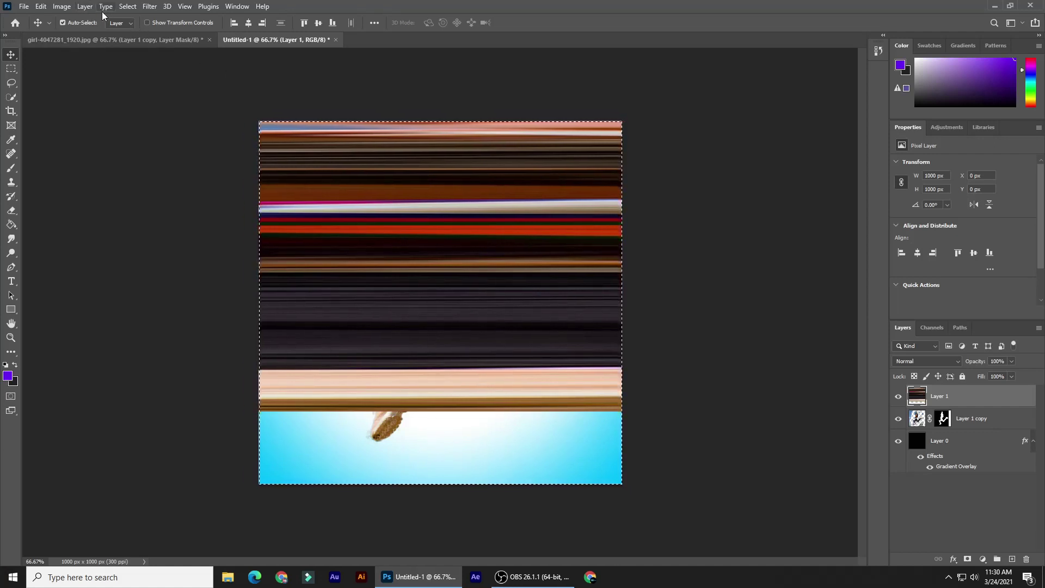
click(63, 8)
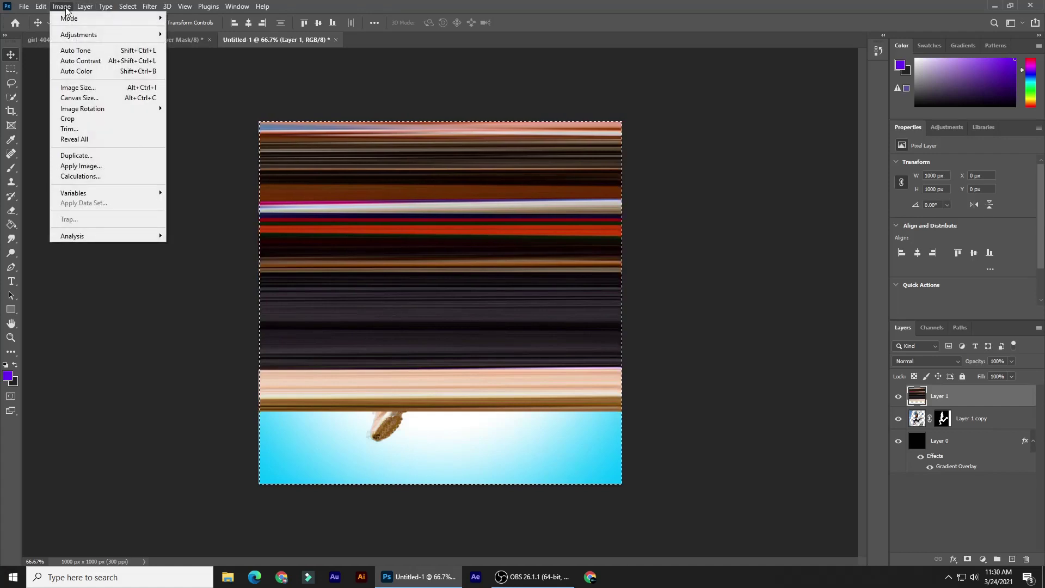
click(82, 119)
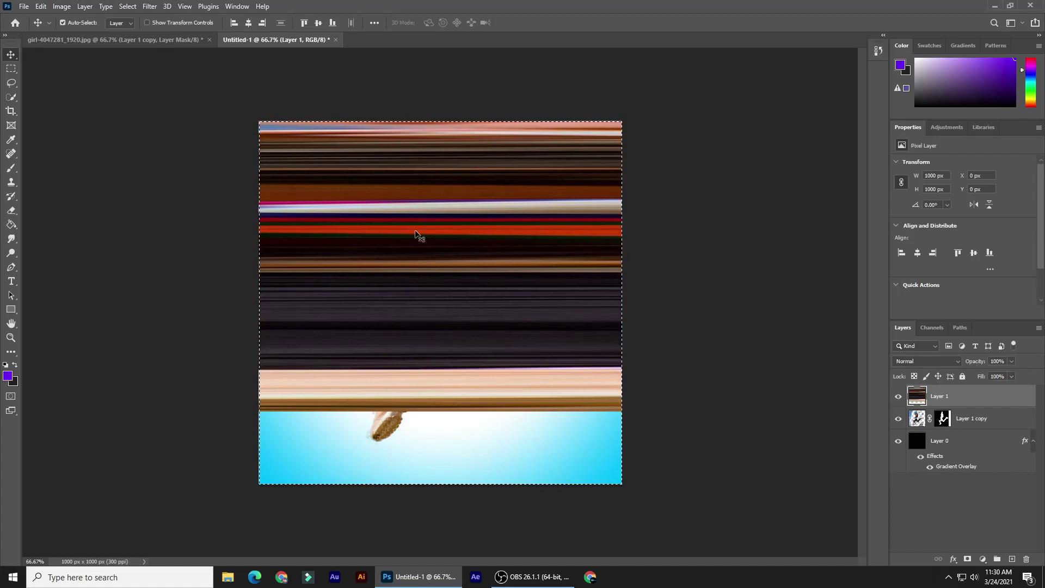
key(ctrl)
key(ctrl+d)
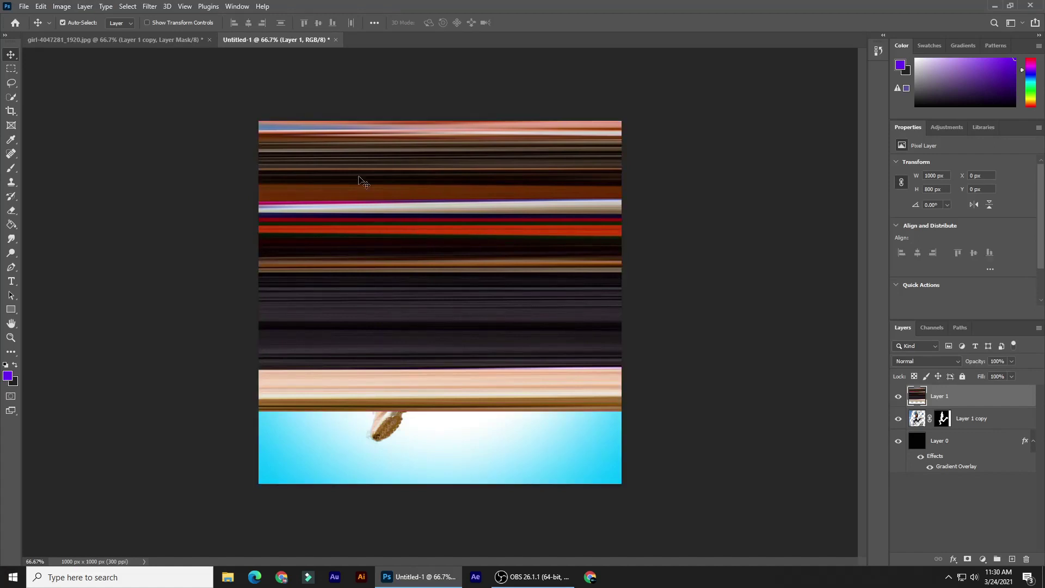
click(149, 6)
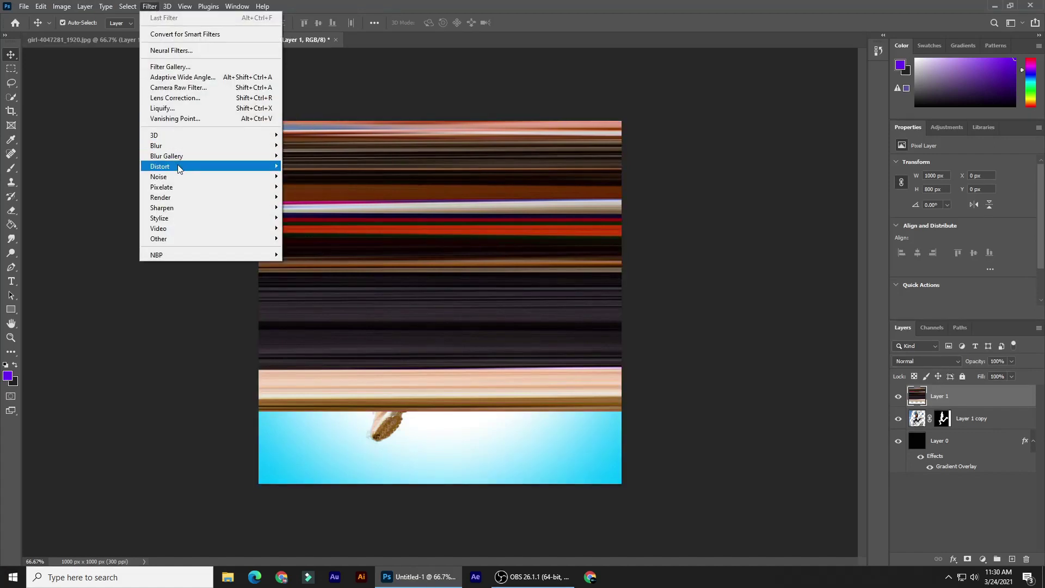
Curl the Layer 1 streaks into rings with a Rectangular to Polar Polar Coordinates filter
mouse_move(176, 167)
click(340, 193)
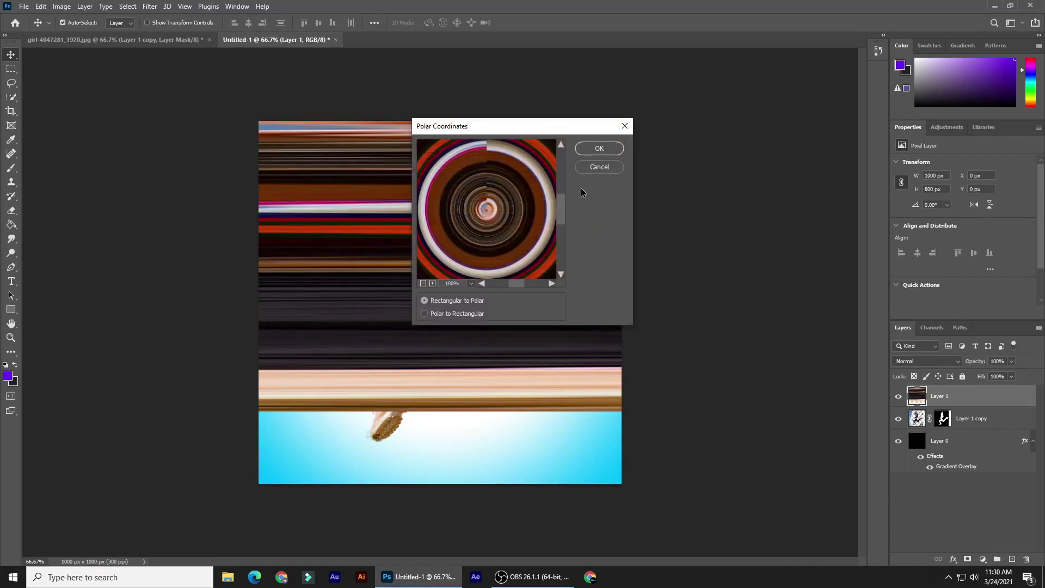
click(596, 148)
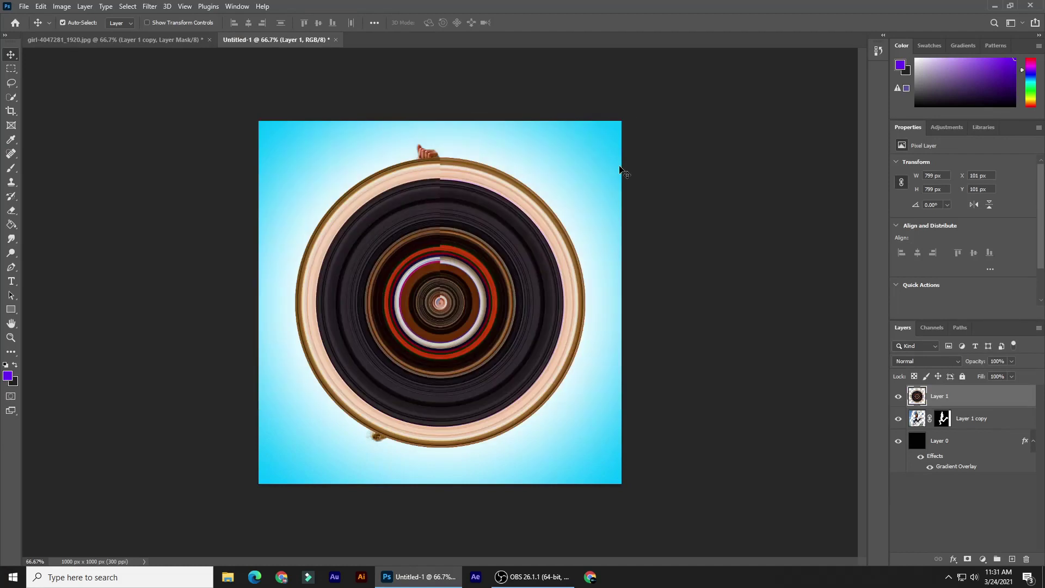
Put the ring layer under the girl, shift her 40 px right and scale her to about 96%
drag(949, 398, 951, 437)
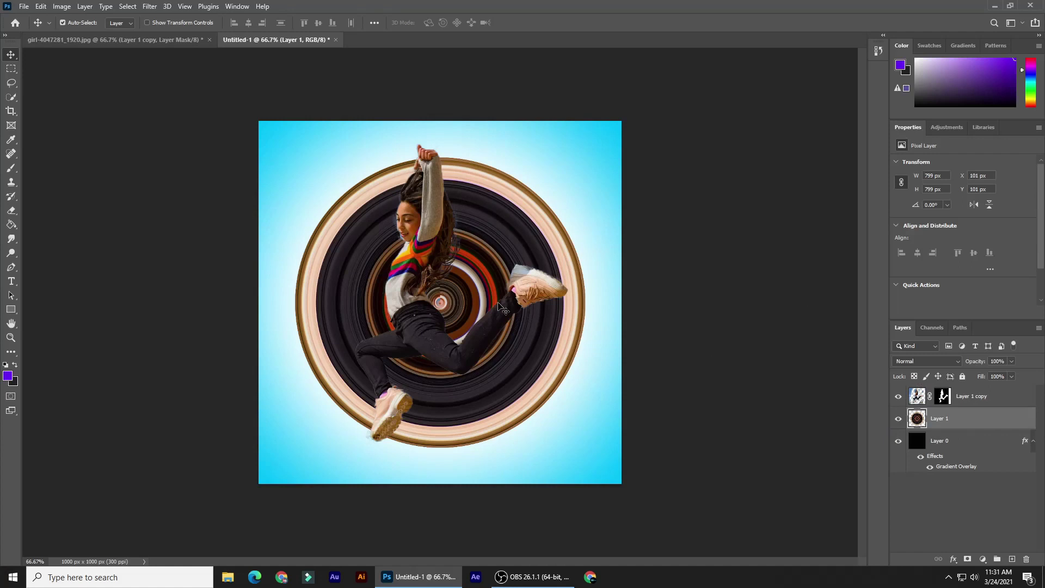
drag(500, 306, 523, 306)
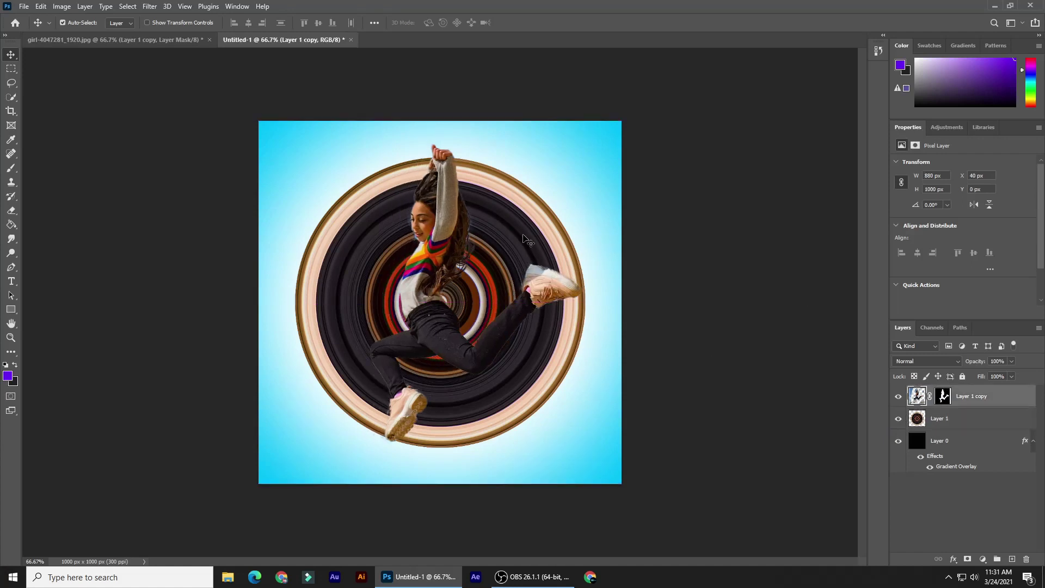
key(ctrl+t)
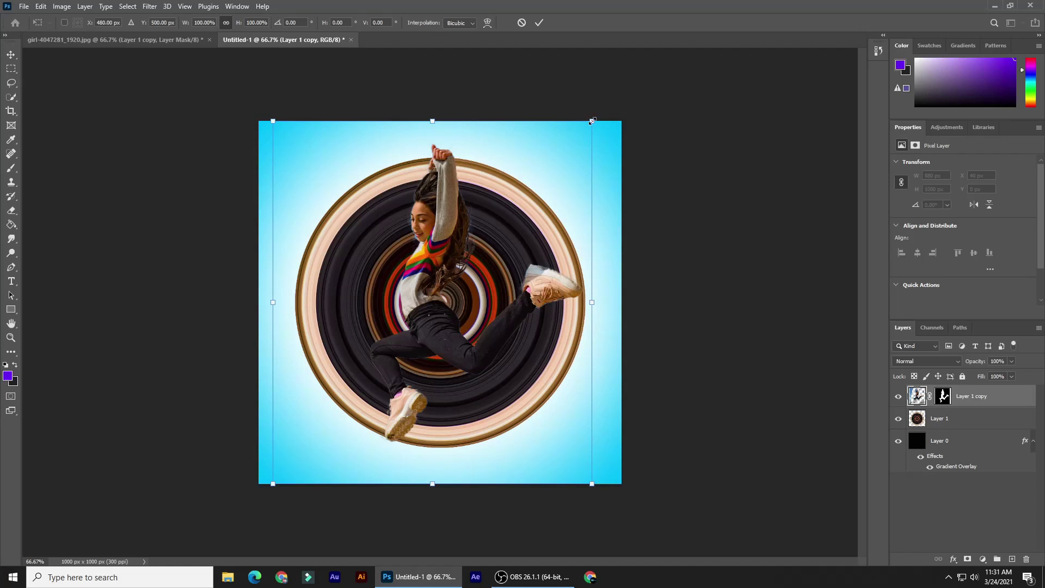
mouse_move(592, 121)
mouse_down()
mouse_move(611, 112)
mouse_move(589, 140)
mouse_up()
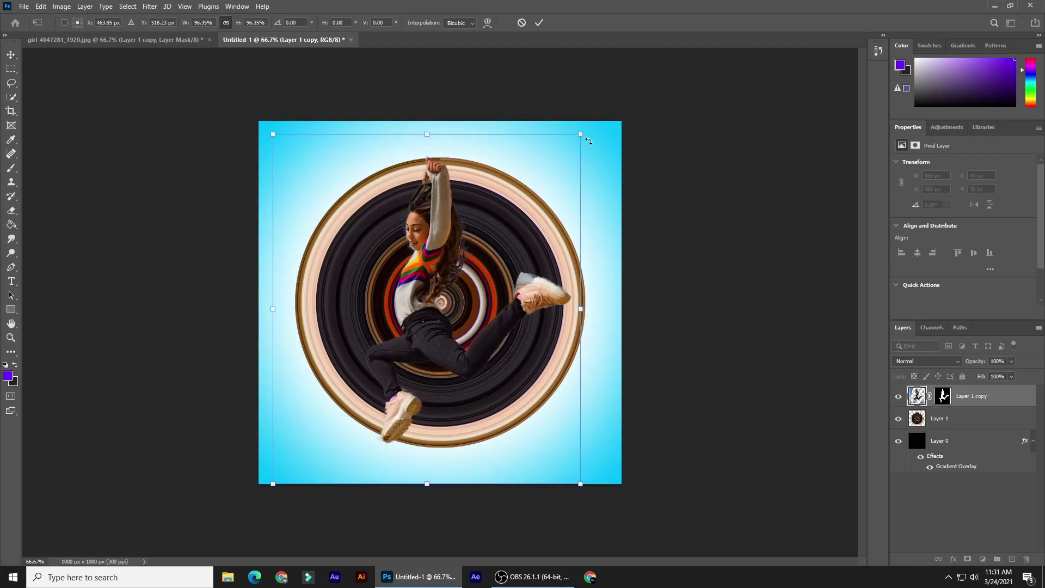
key(Return)
click(11, 168)
click(980, 419)
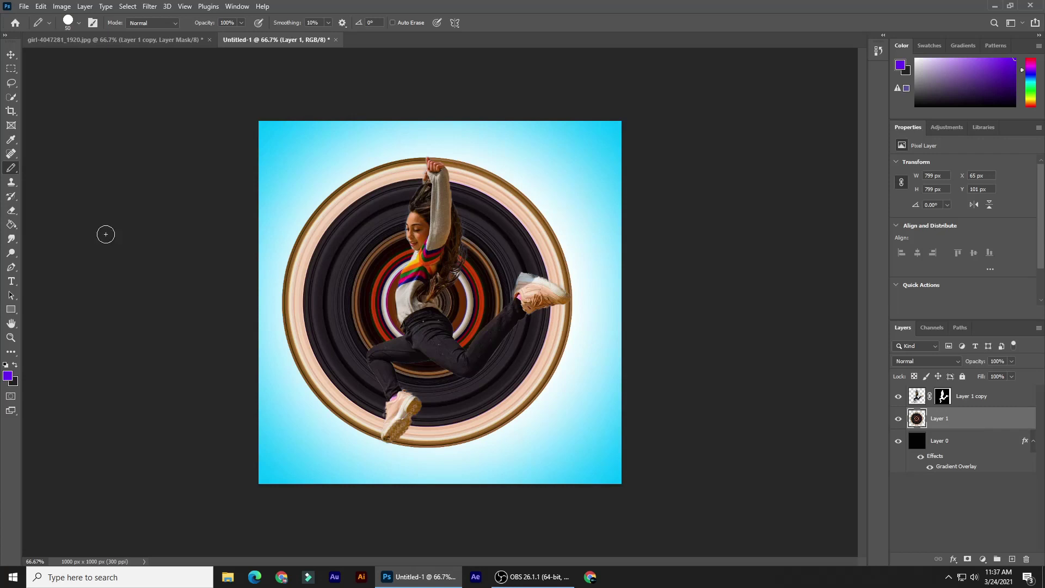
Erase the ring's upper-right section with a 78 px standard eraser where the girl's foot crosses it
click(11, 212)
click(43, 214)
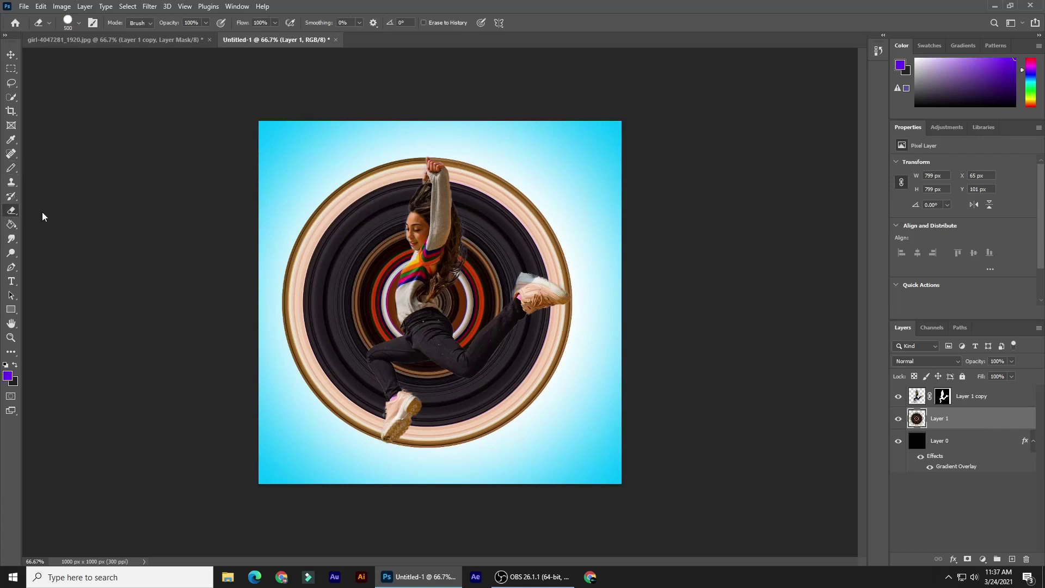
click(80, 24)
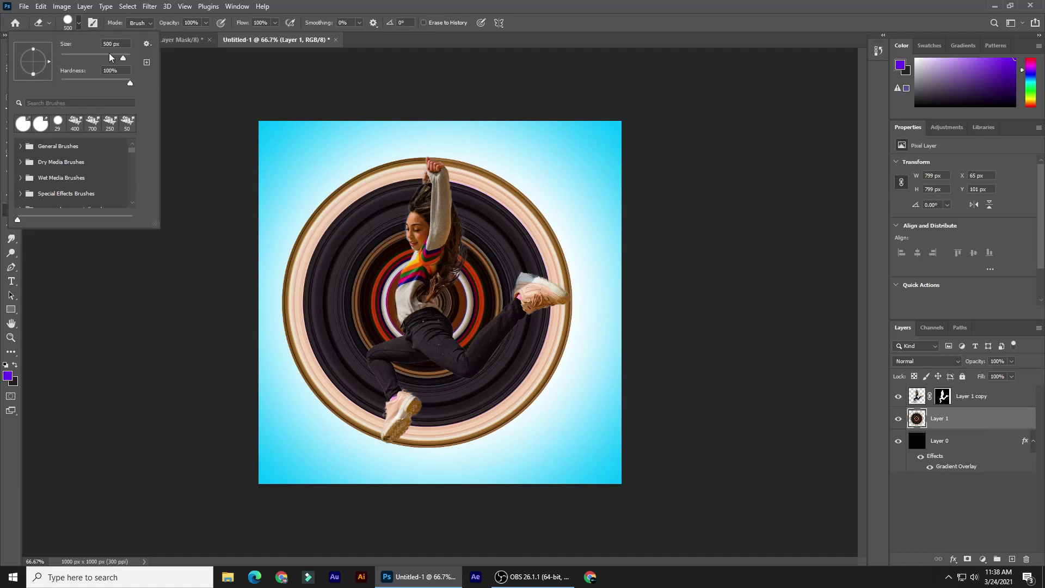
drag(99, 56, 88, 56)
click(452, 161)
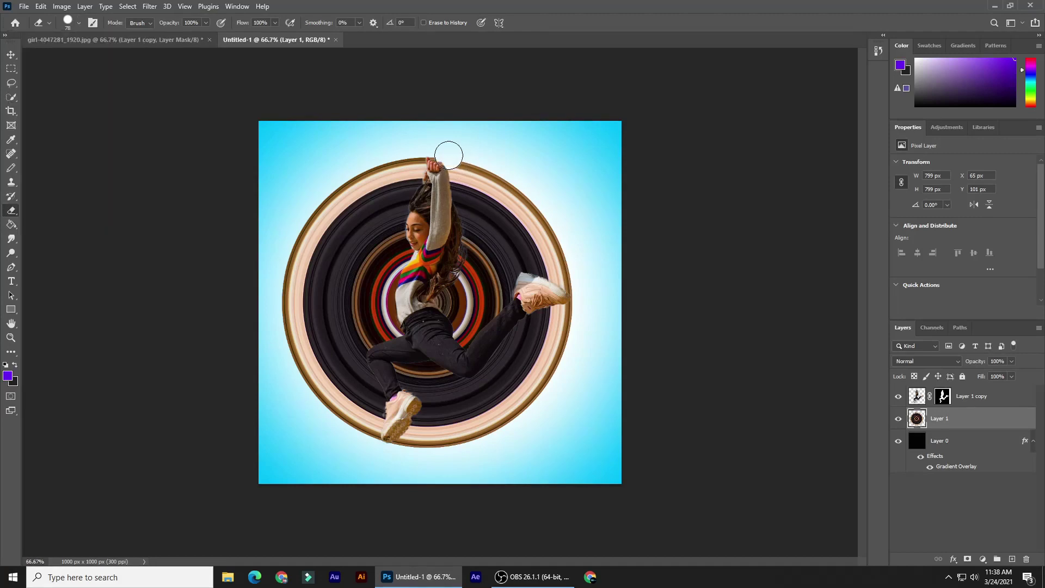
mouse_move(447, 157)
mouse_down()
mouse_move(462, 237)
mouse_move(450, 302)
mouse_move(482, 323)
mouse_move(518, 284)
mouse_move(463, 312)
mouse_move(495, 272)
mouse_move(472, 203)
mouse_move(516, 271)
mouse_move(573, 269)
mouse_move(537, 275)
mouse_up()
scroll(536, 275, up, 4)
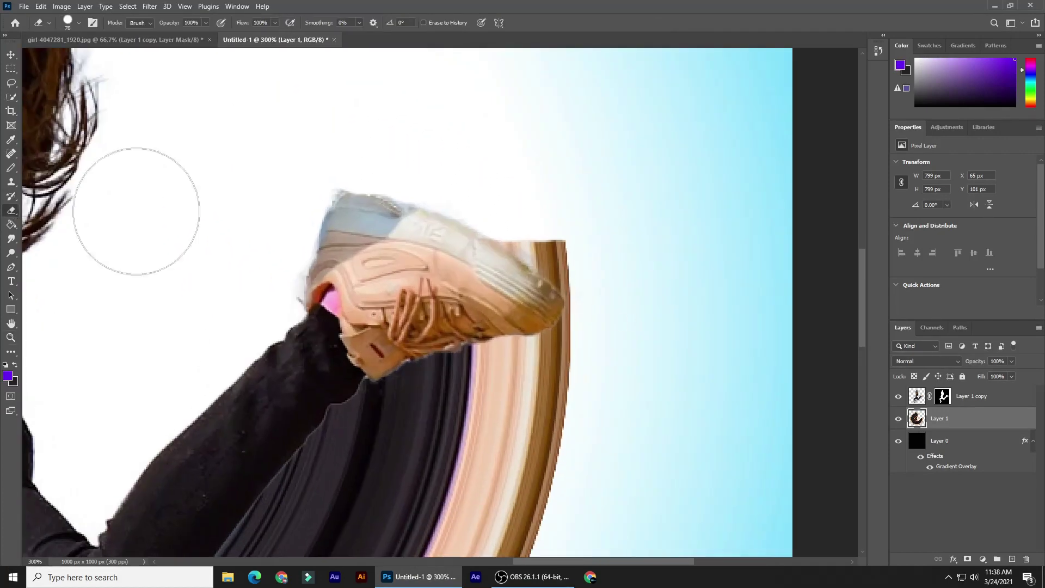
Fit the image on screen and select the Layer 1 copy layer with the Move tool
click(11, 55)
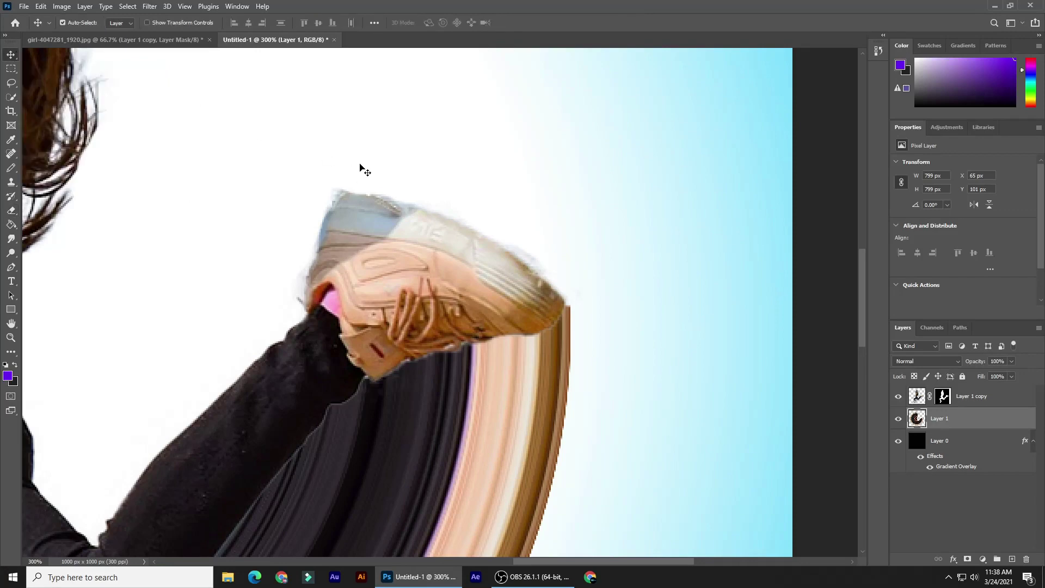
key(ctrl+0)
click(989, 399)
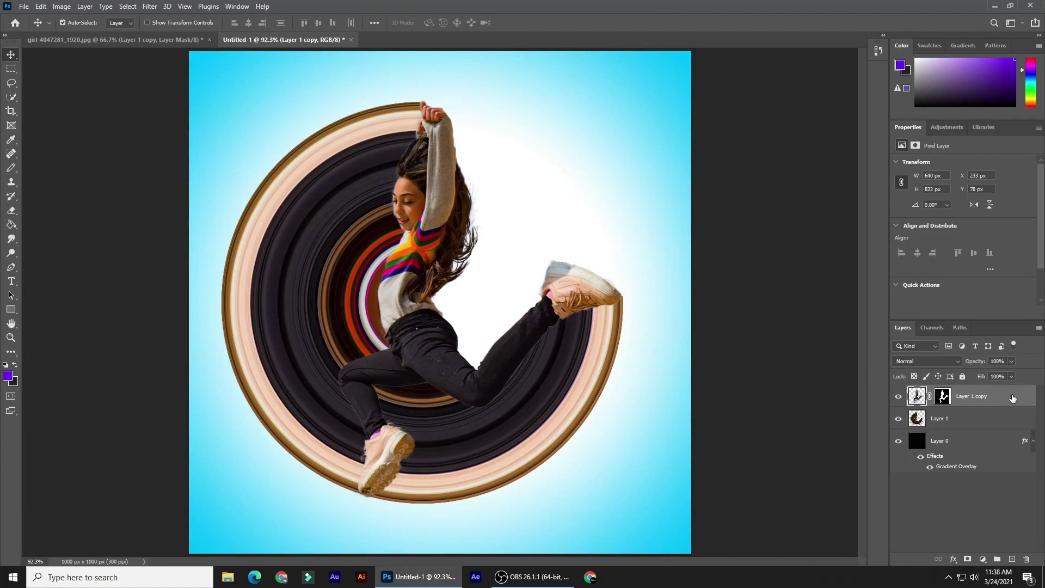
Add a Linear Burn drop shadow to Layer 1 copy: 20% opacity, 50° angle, 40 px distance, 0 spread
double_click(1012, 397)
click(645, 316)
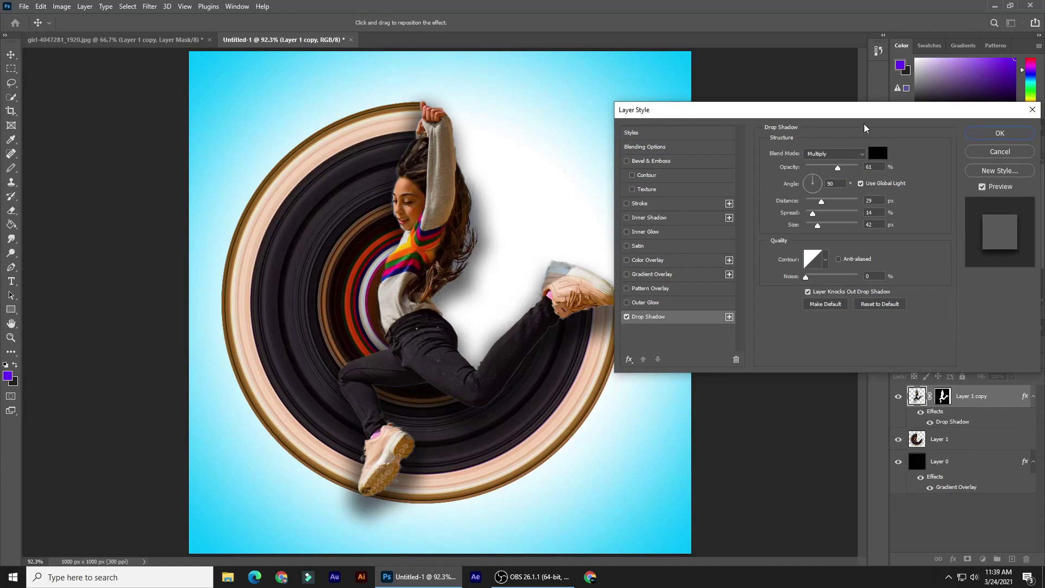
click(843, 157)
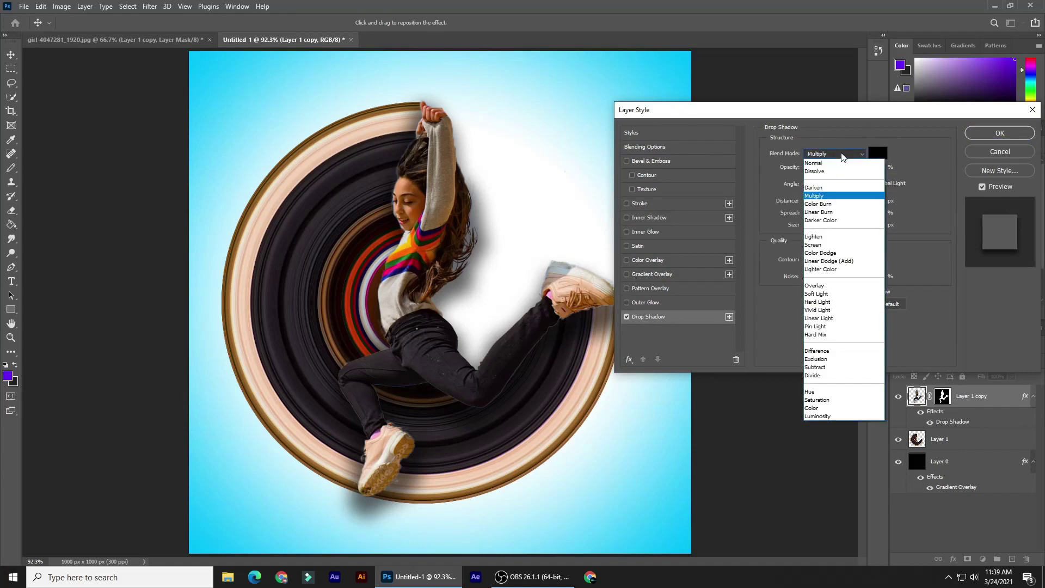
click(838, 212)
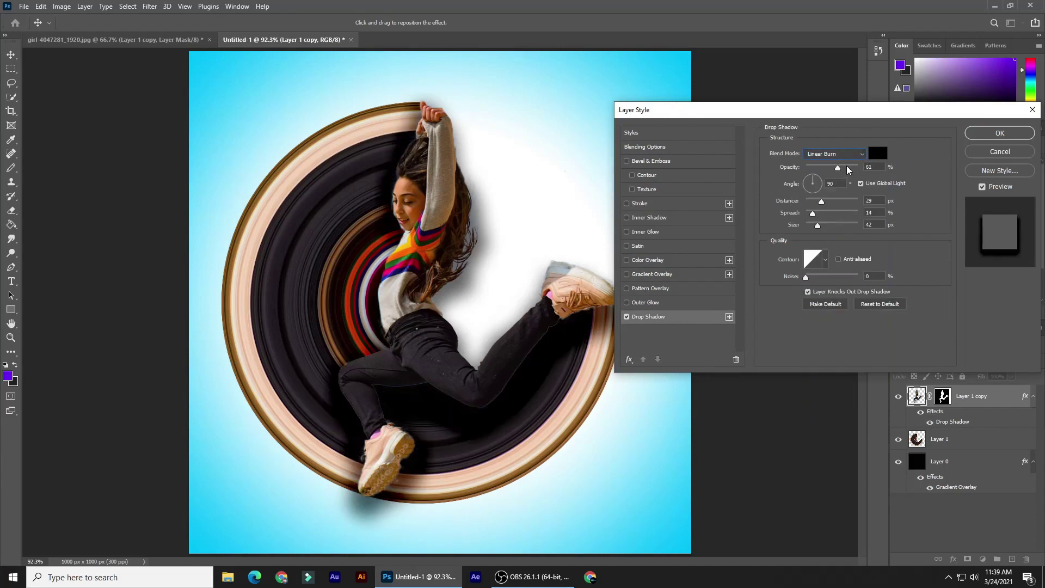
double_click(865, 167)
text(20)
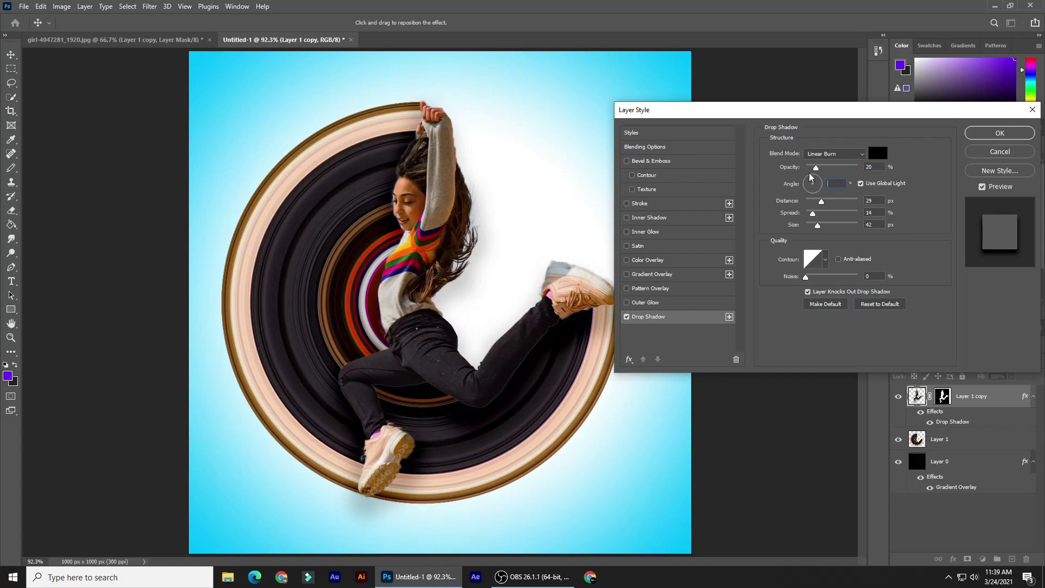
text(50)
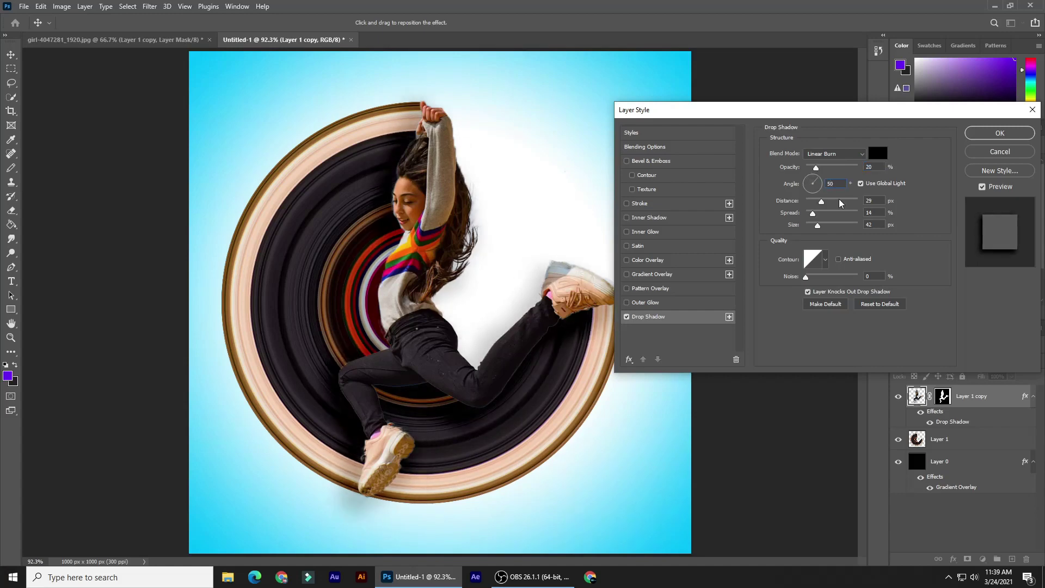
click(877, 202)
text(40)
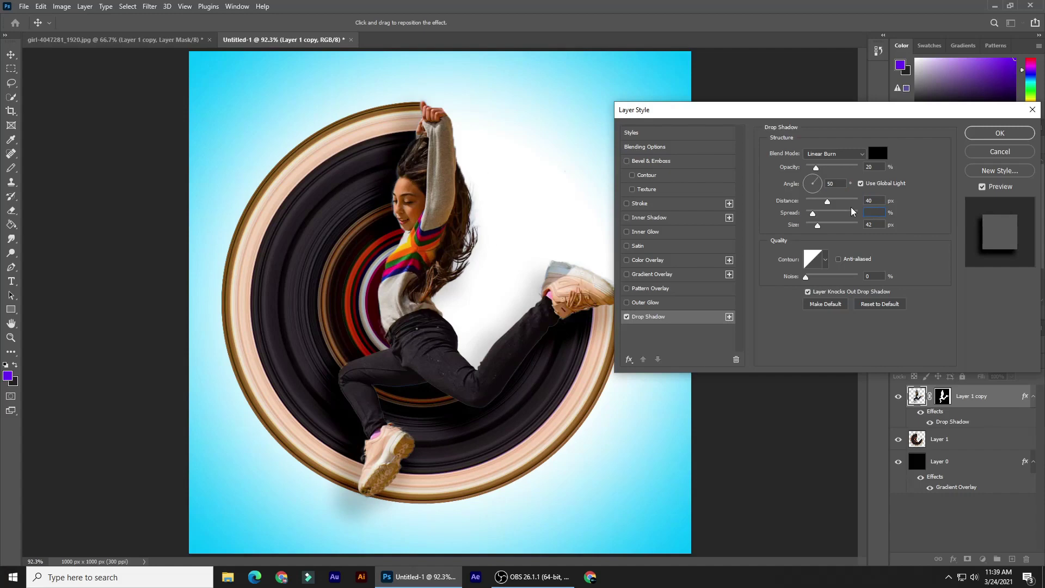
text(0)
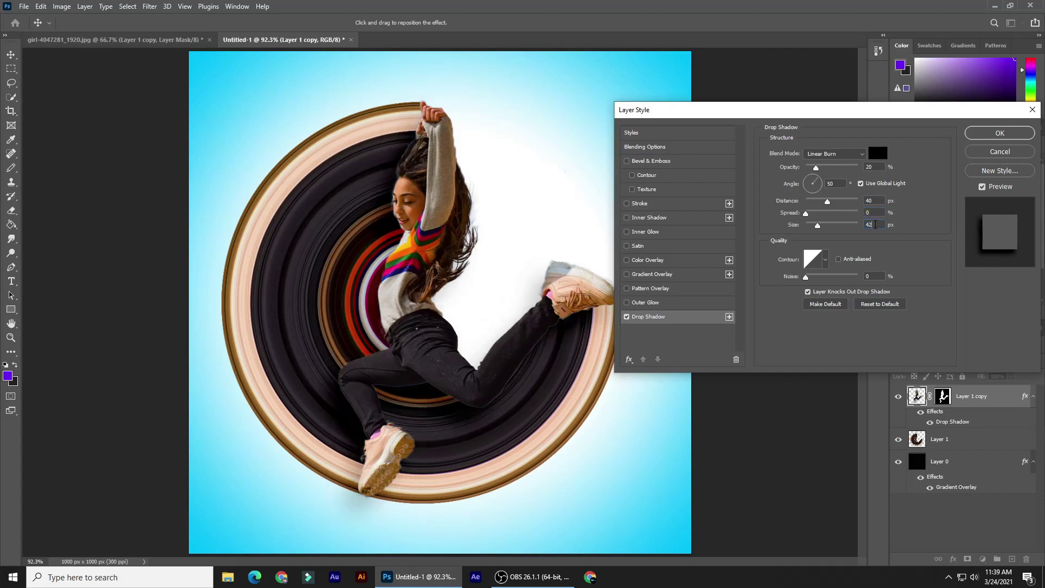
text(20)
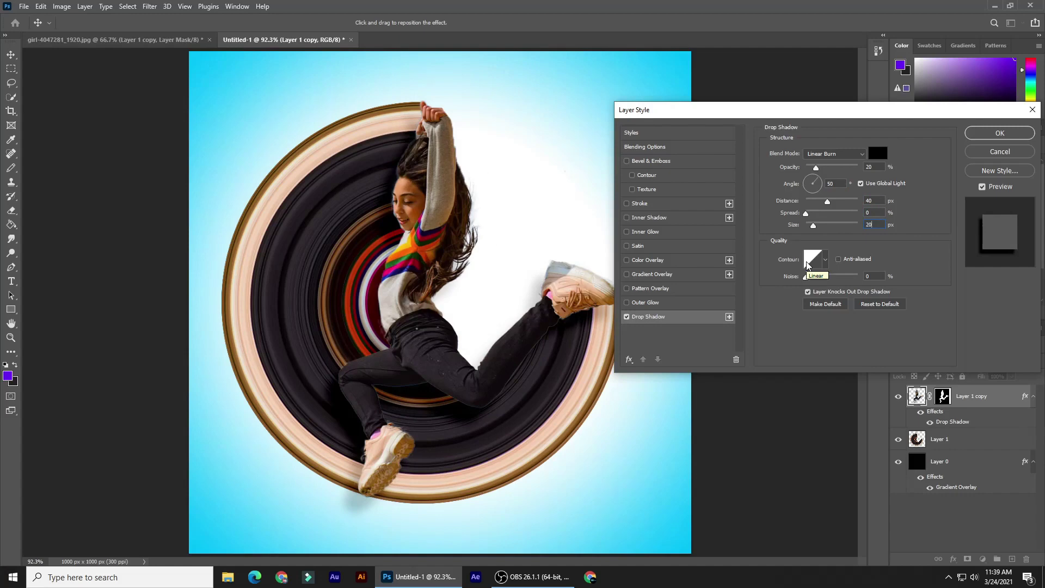
click(993, 135)
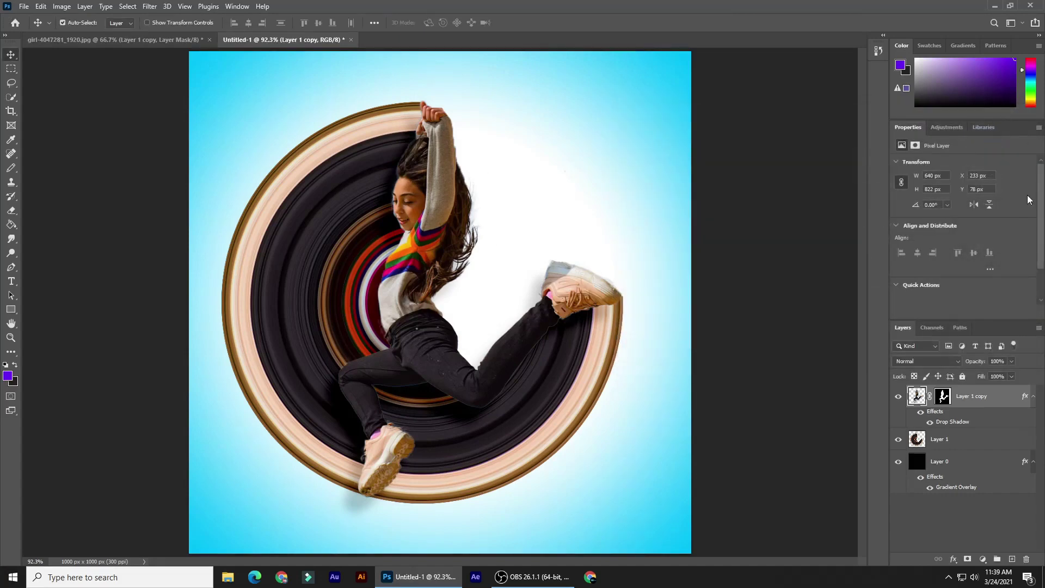
Convert the girl's Drop Shadow effect into its own separate layer
right_click(974, 423)
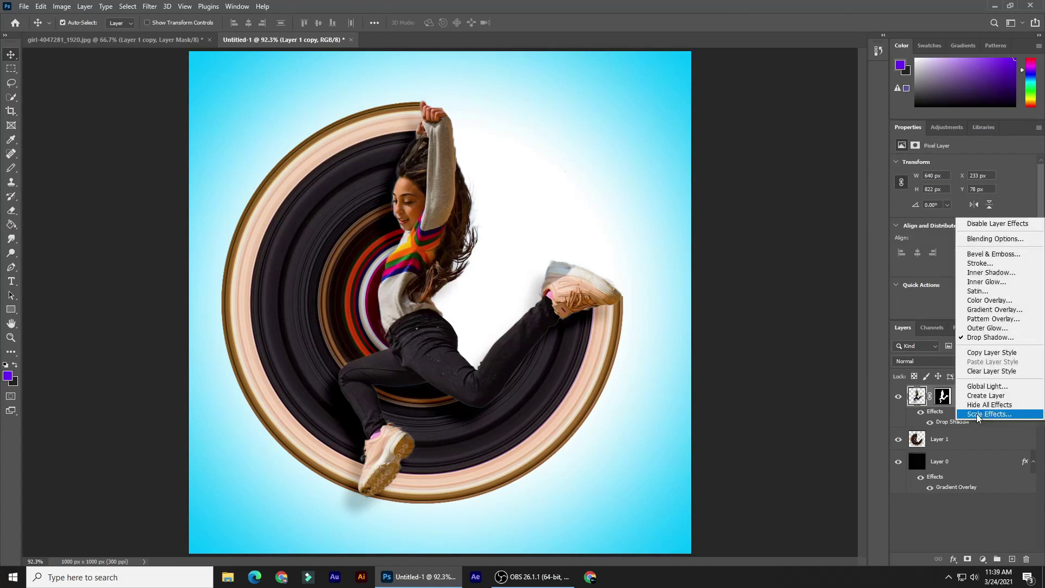
click(986, 395)
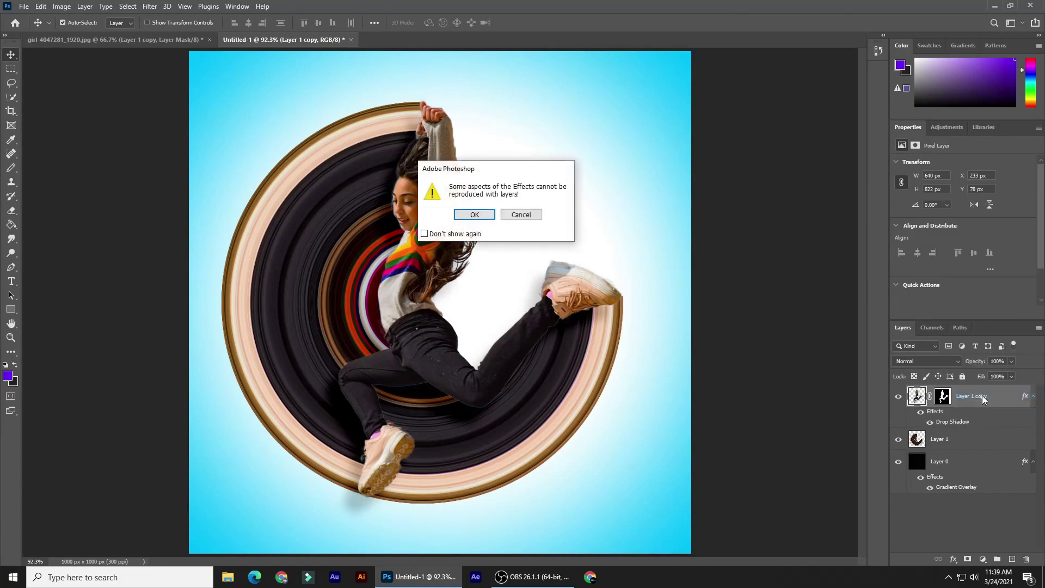
click(474, 215)
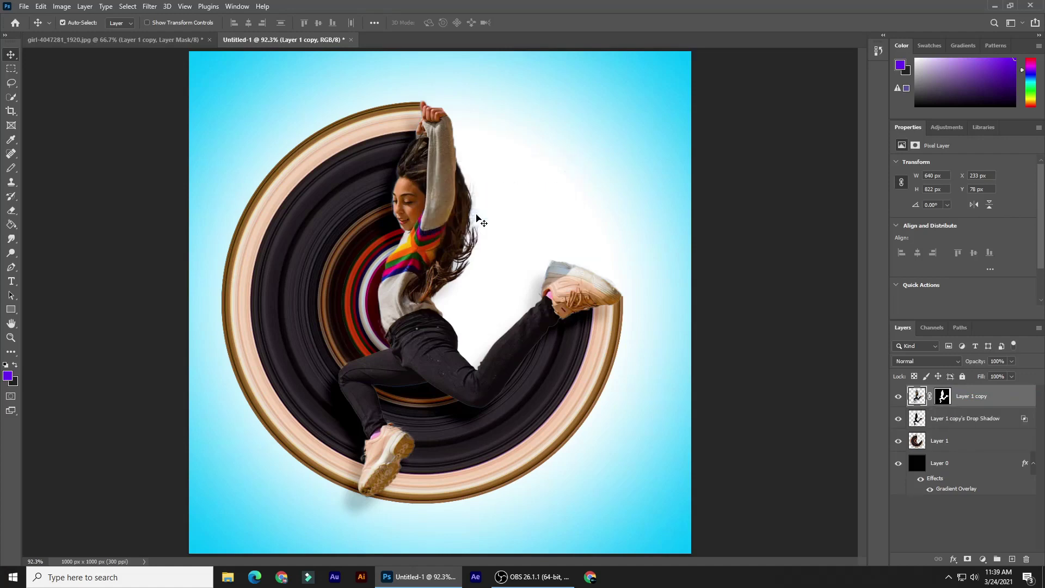
Add a layer mask to the new shadow layer, ready for painting with the Brush
click(930, 418)
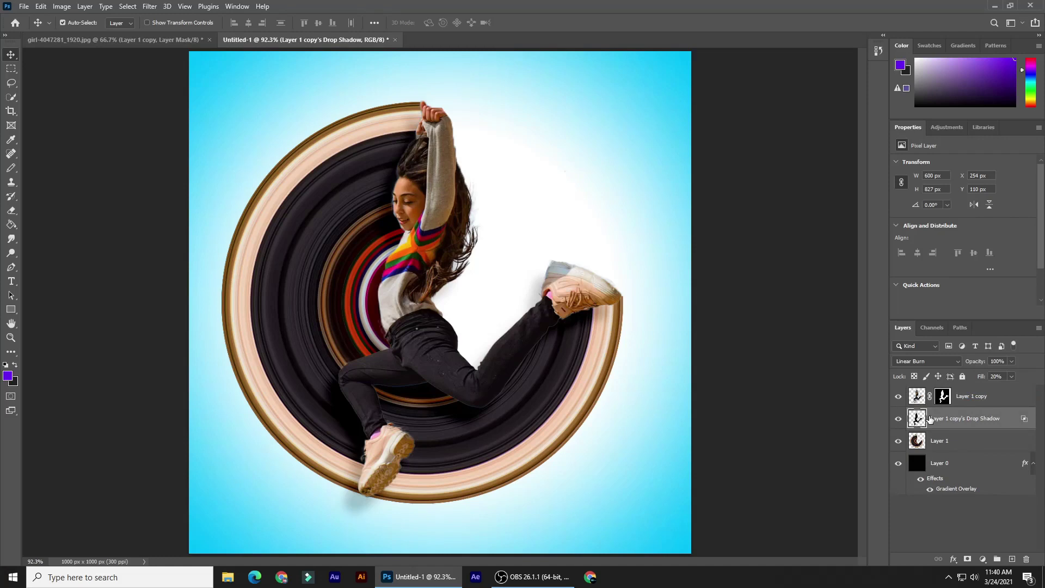
click(967, 559)
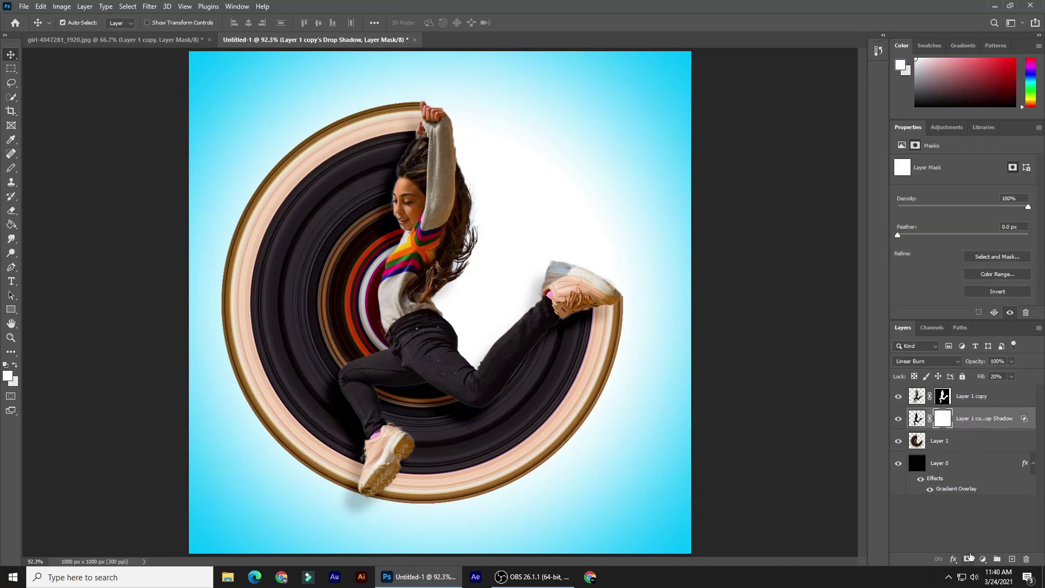
click(11, 169)
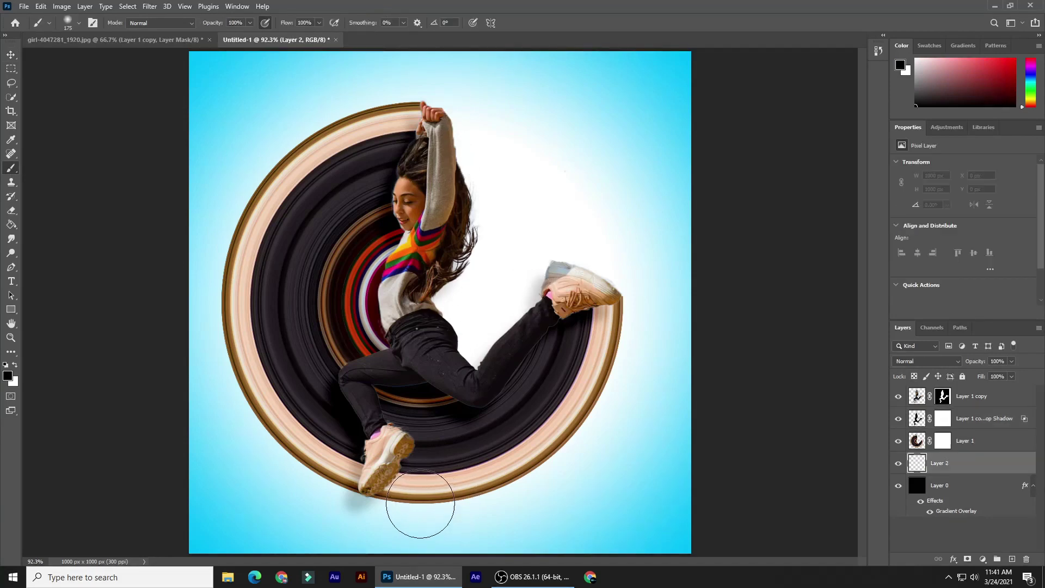
Paint a 200 px soft black blob under the ring, squash it to about 706 × 34 px, and lower its opacity
key(bracketright)
key(bracketright)
click(420, 498)
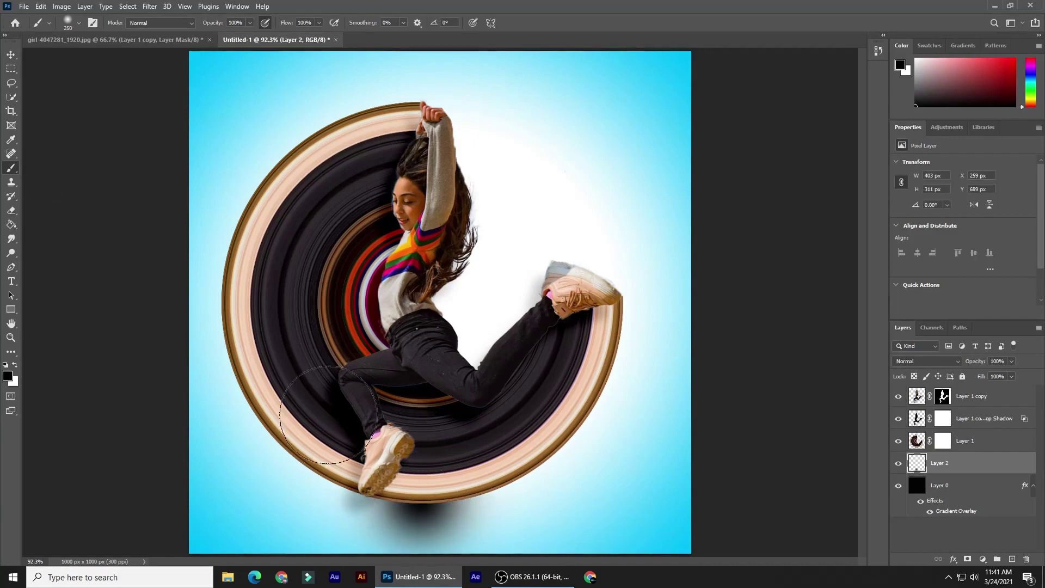
key(ctrl+t)
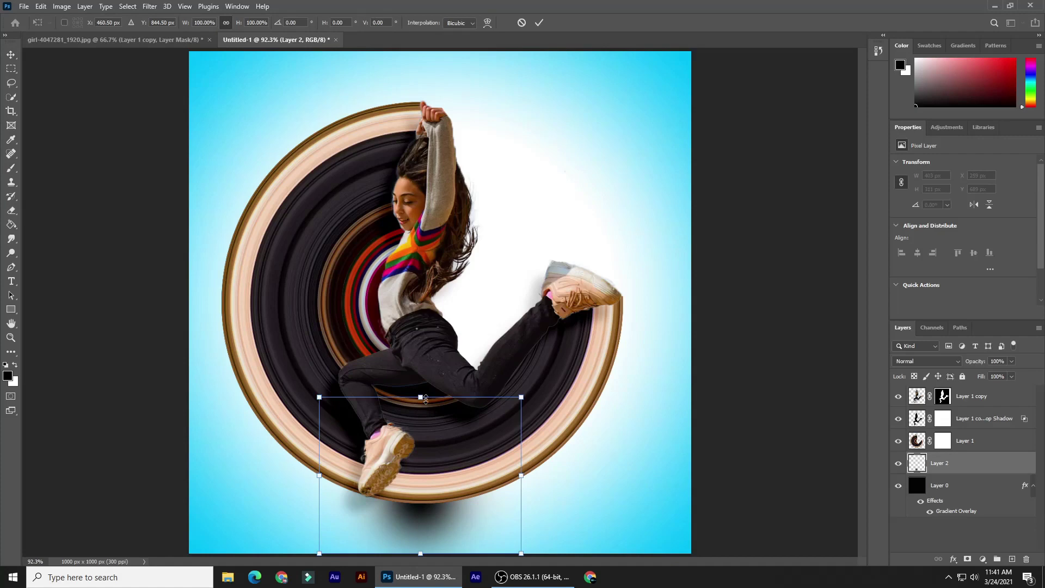
drag(427, 398, 426, 507)
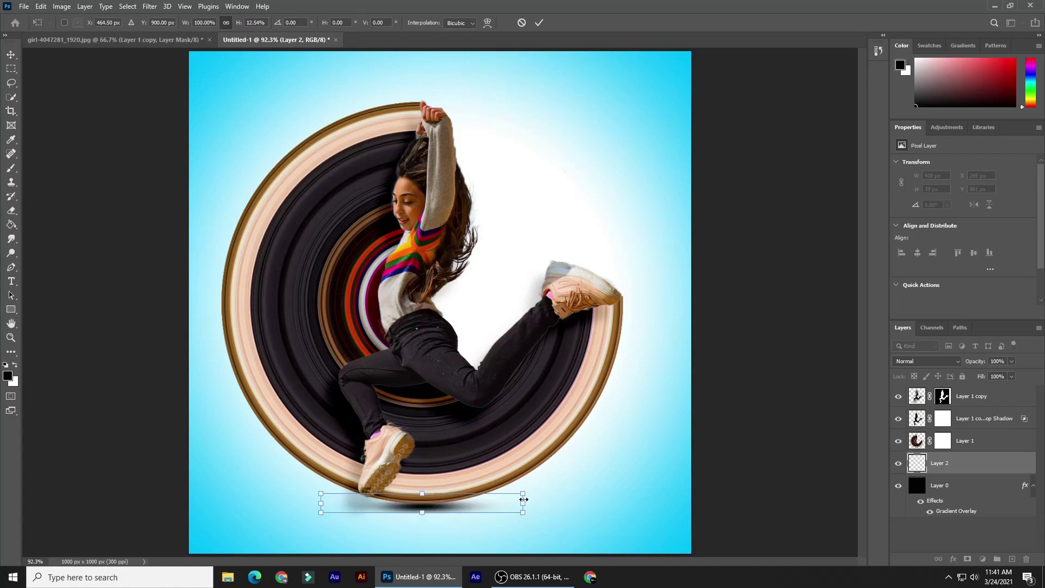
drag(523, 502, 433, 493)
click(11, 54)
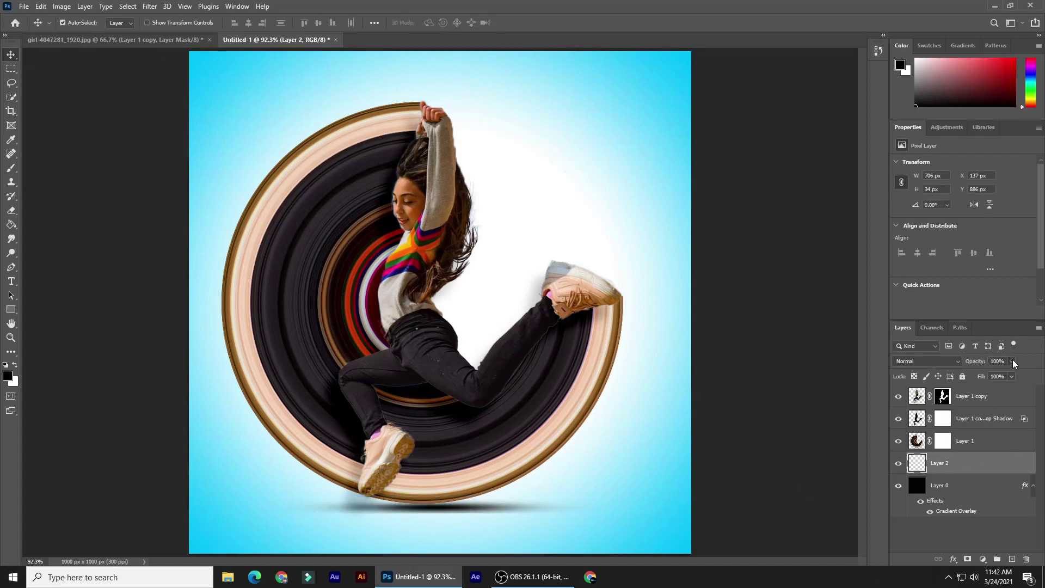
drag(979, 378, 979, 373)
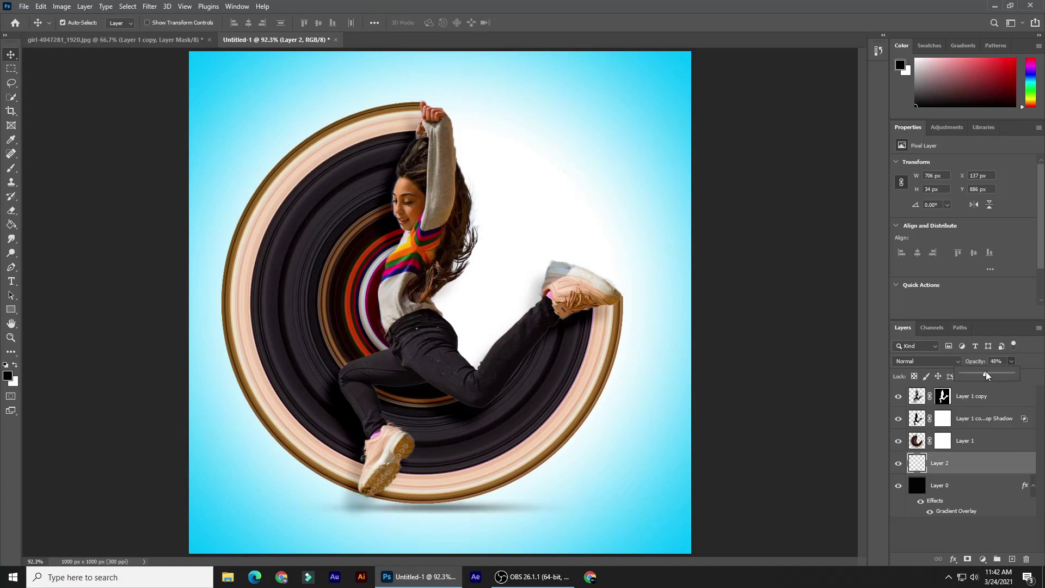